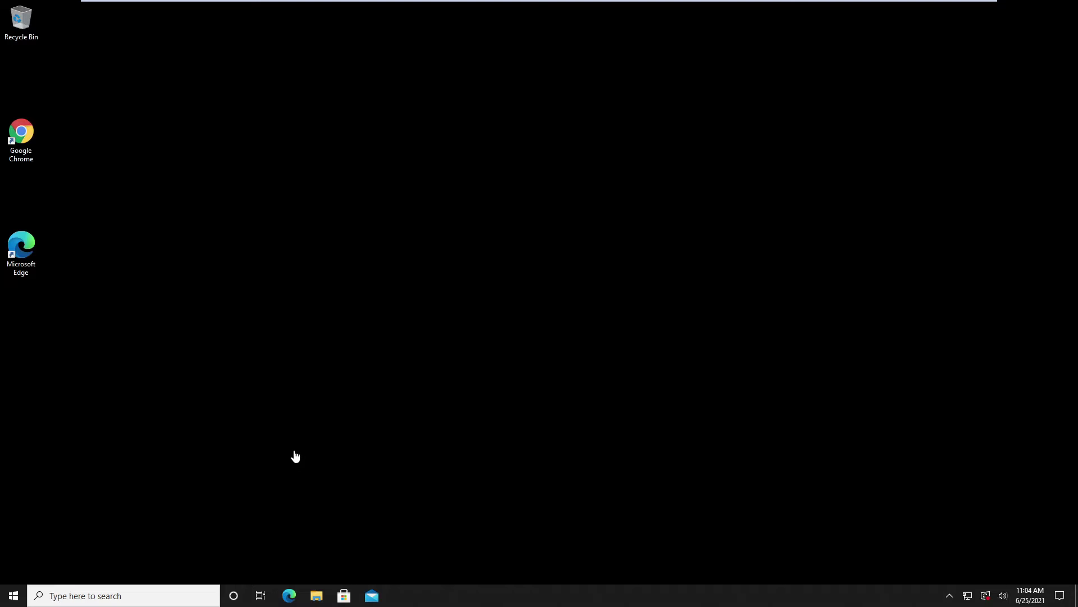
- Open the Windows search panel with Win+S to see top apps and recent items
key(super+s)
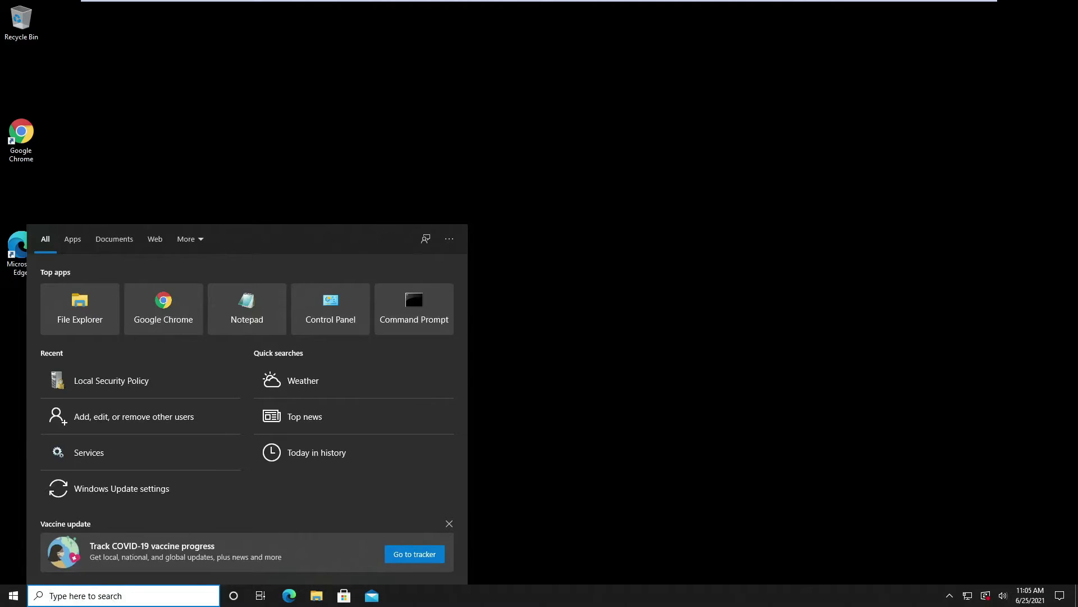
- Search 'user', view Family & other users and the add-someone sign-up, then close Settings
text(us)
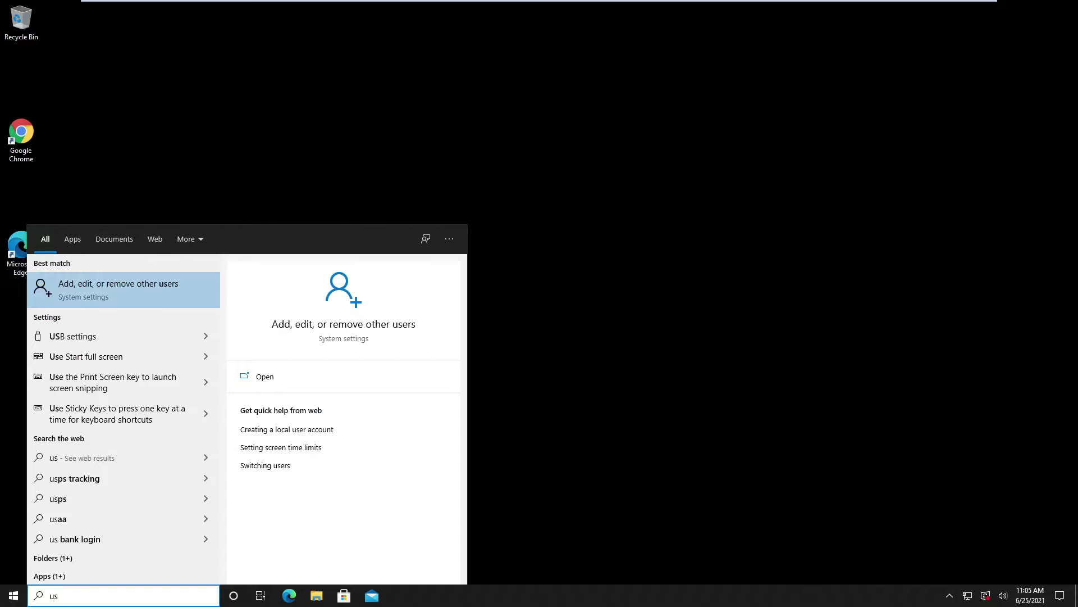
text(er)
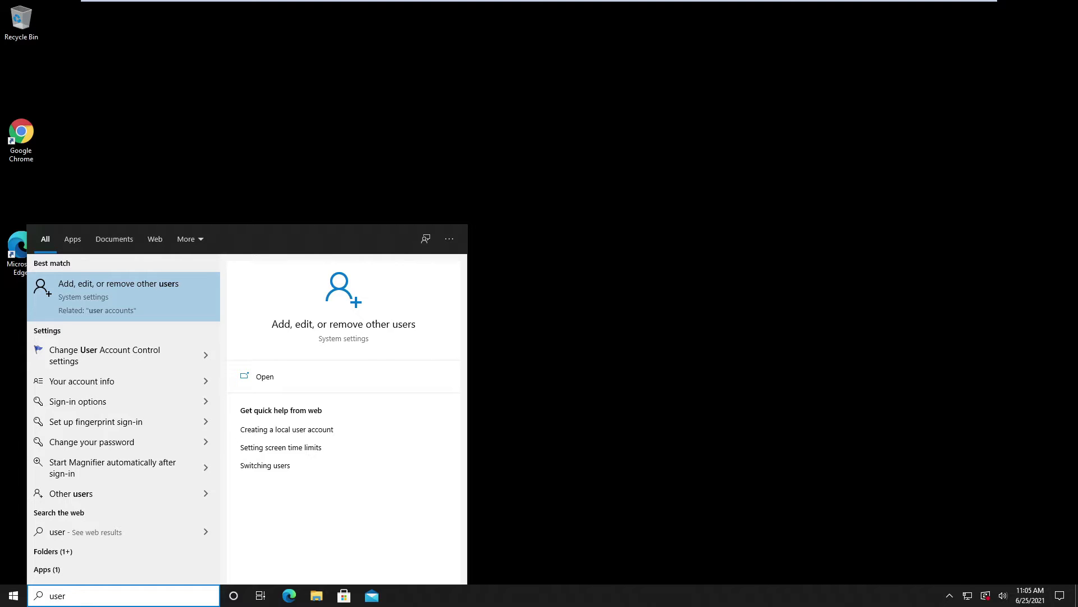
click(119, 288)
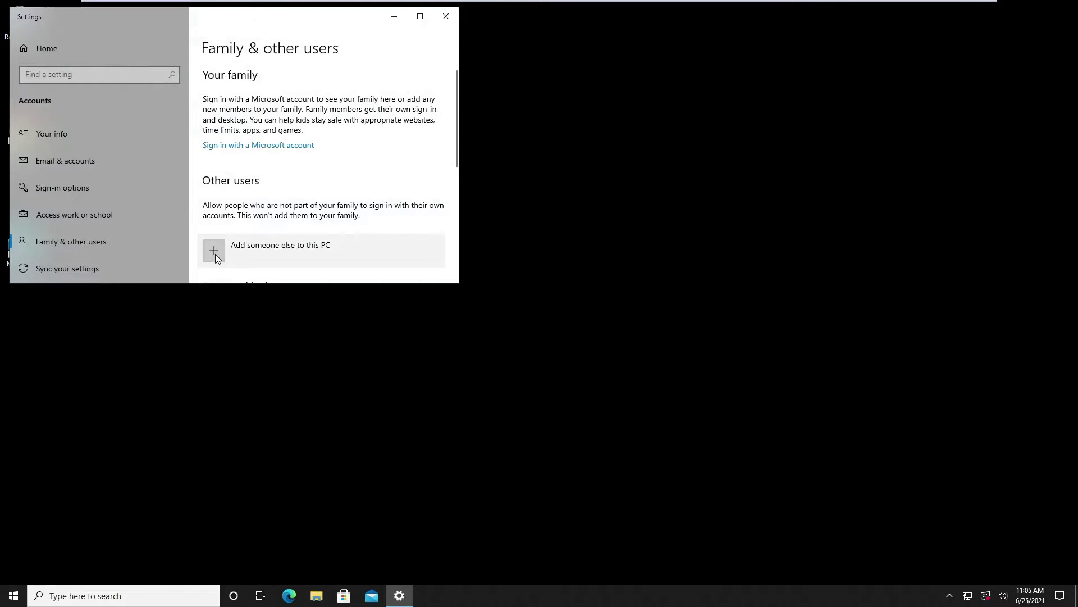
click(215, 254)
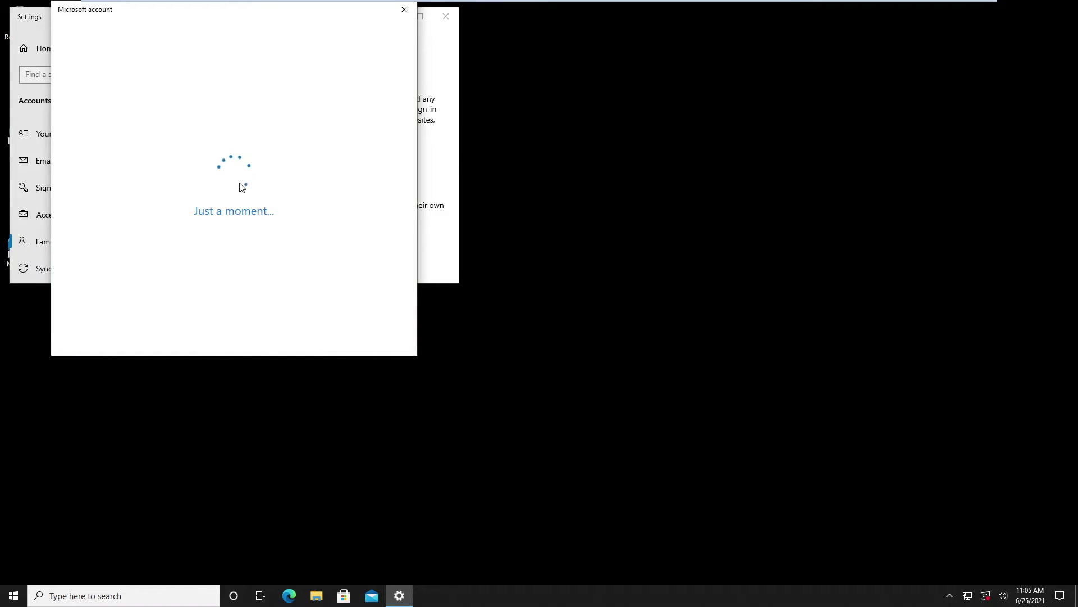
click(405, 10)
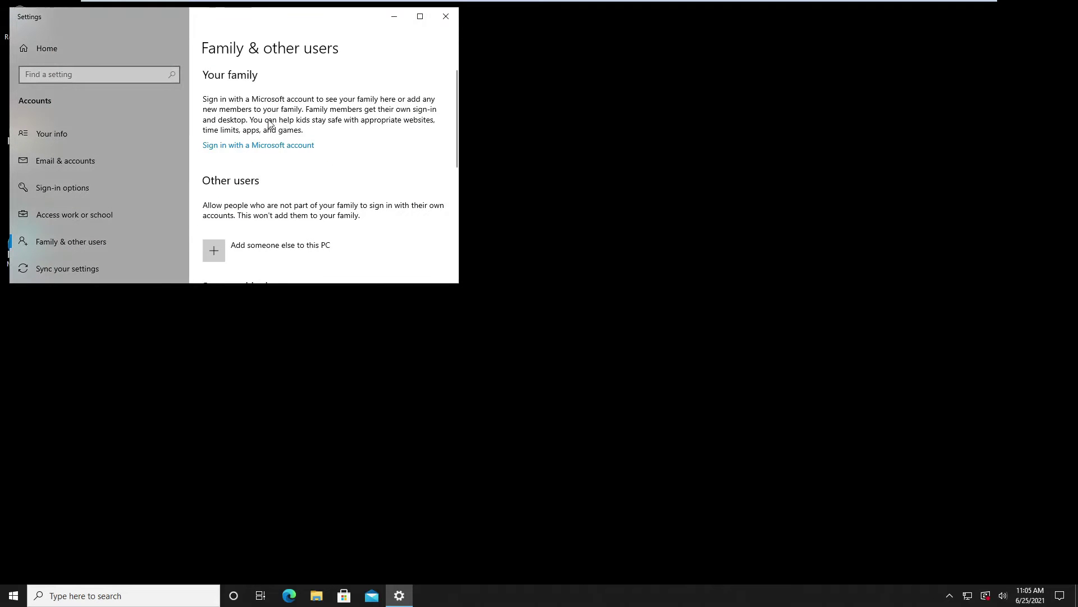
key(alt+F4)
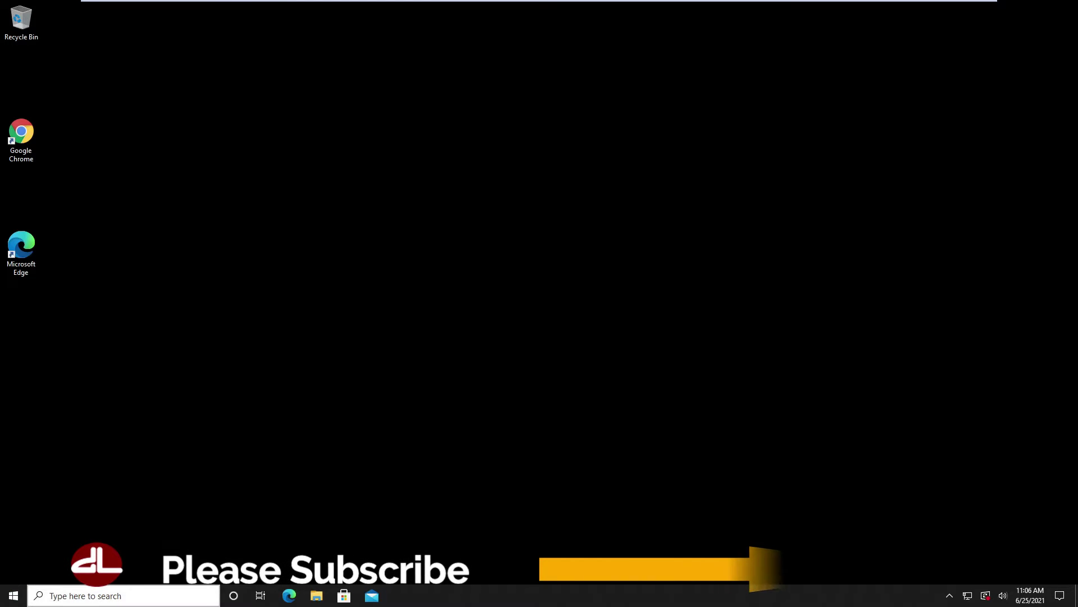
- Search for lusrmgr.msc and launch the Local Users and Groups console
click(123, 595)
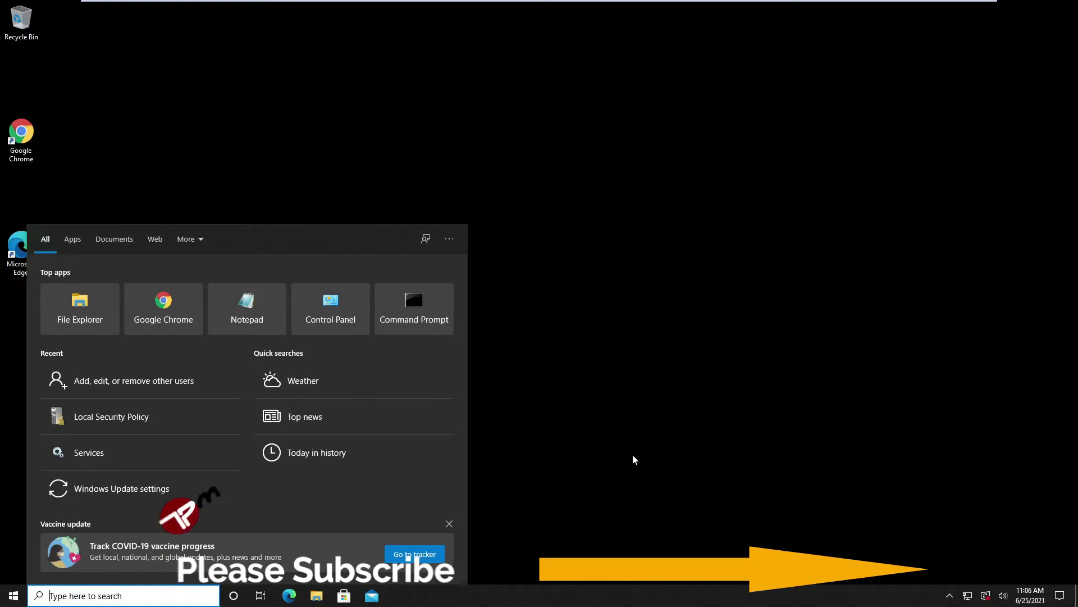
text(lu)
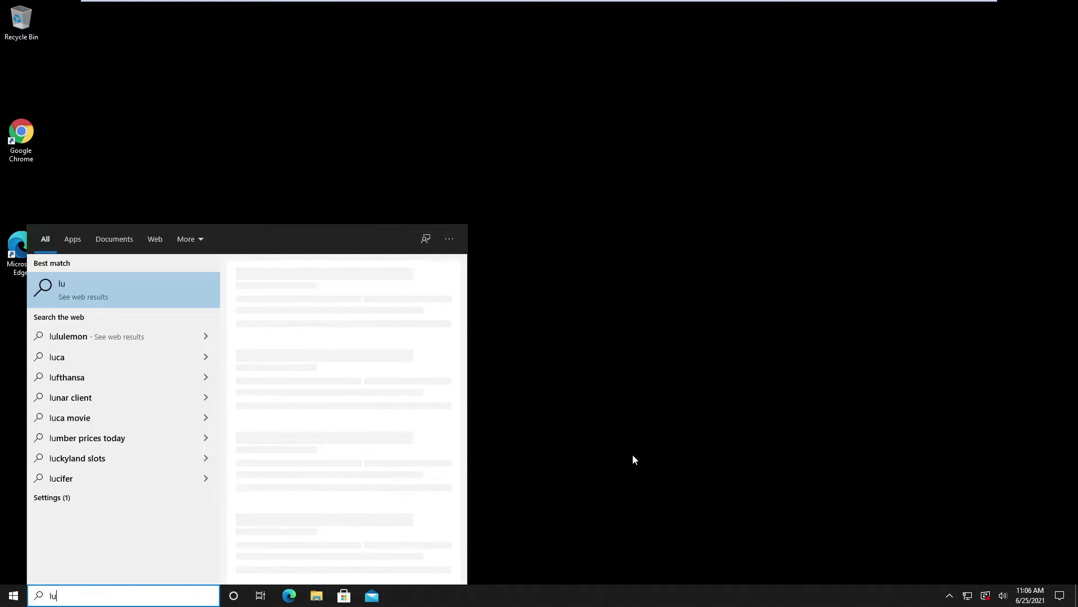
text(sr)
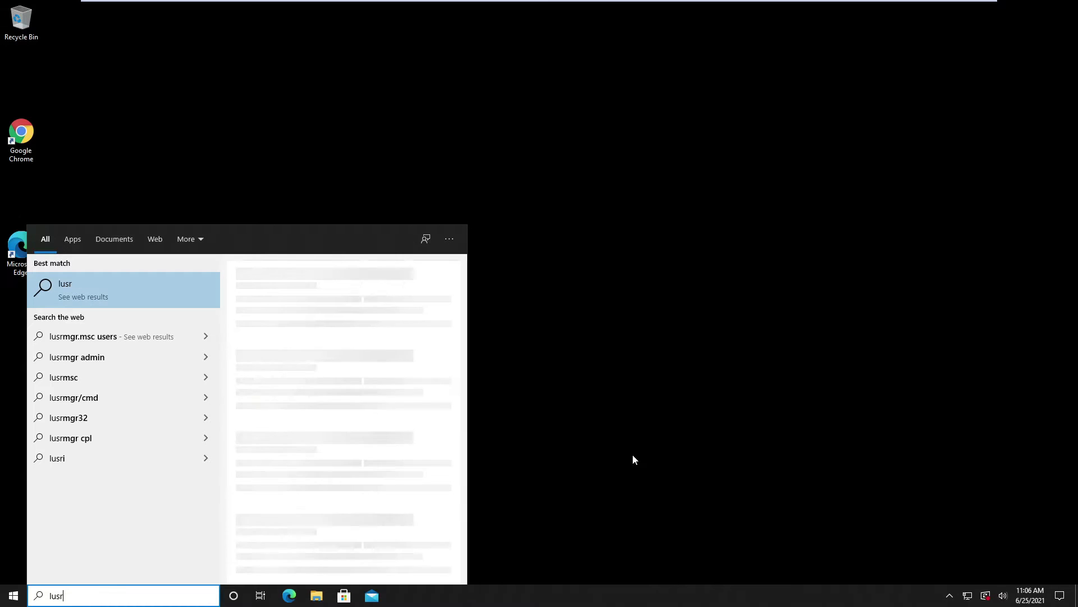
text(mgr)
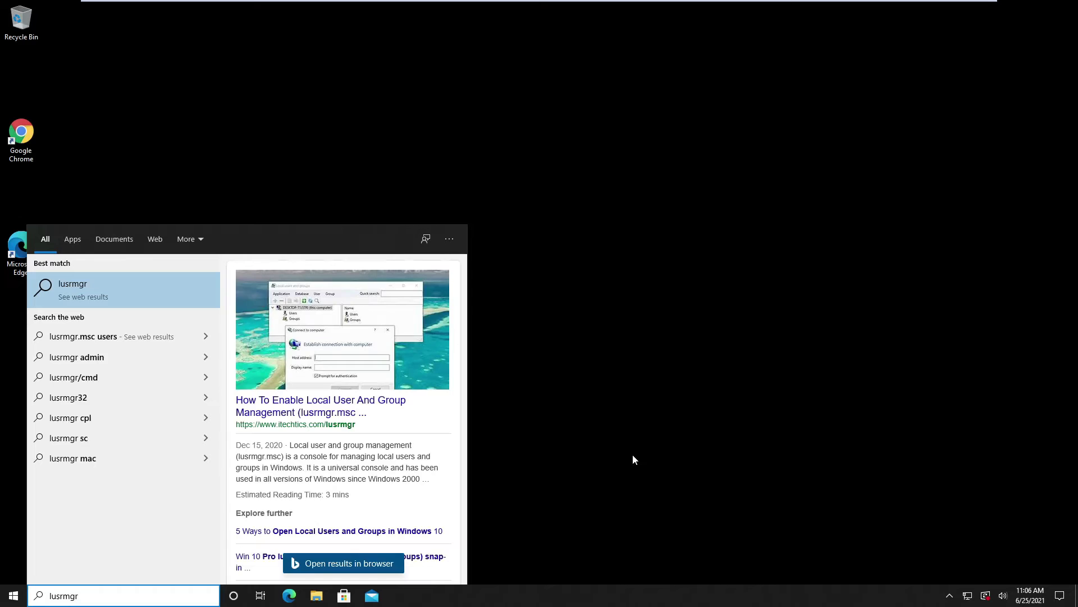
text(.)
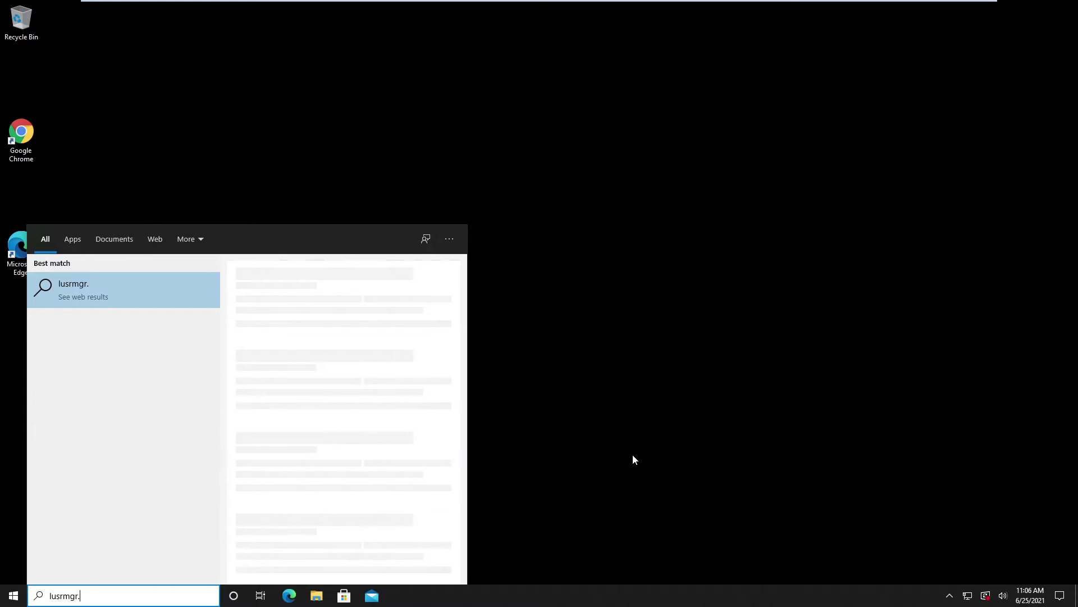
text(msc)
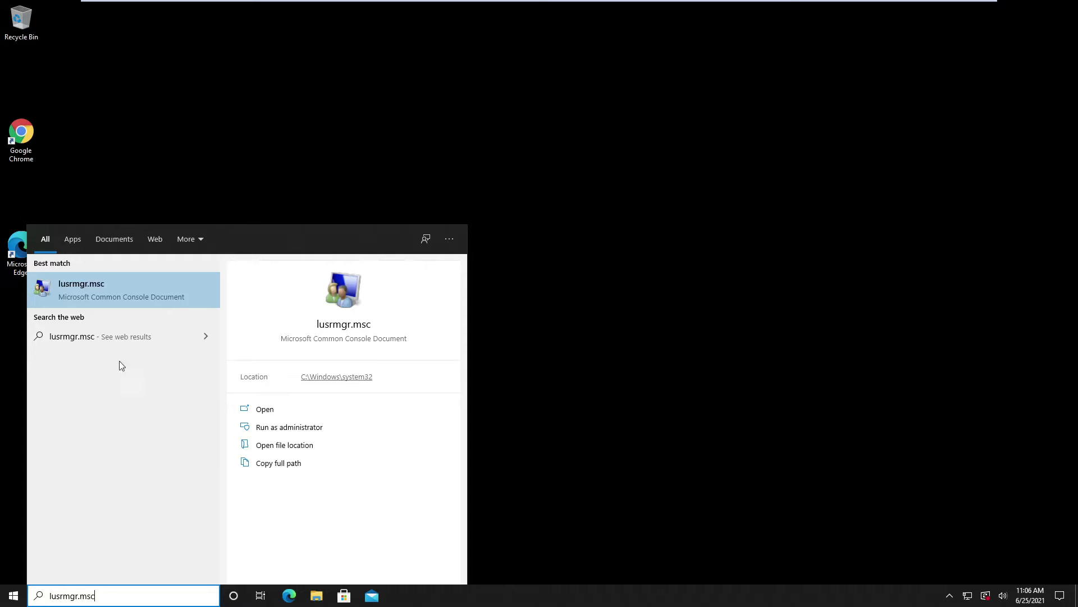
click(92, 298)
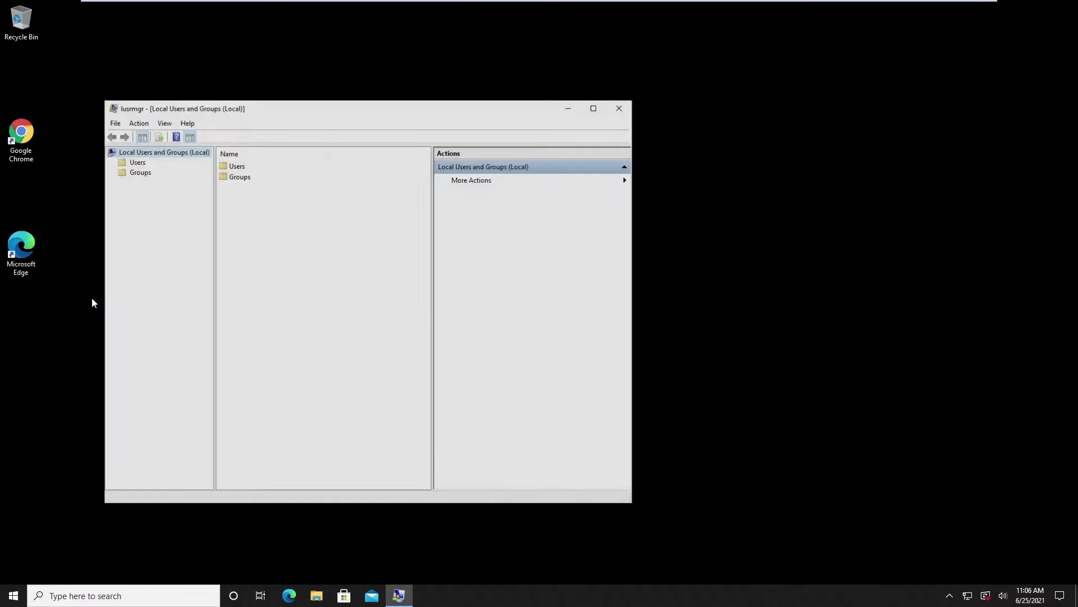
- List the local accounts in Users, view Administrator's options, and pick New User... from the list menu
click(224, 167)
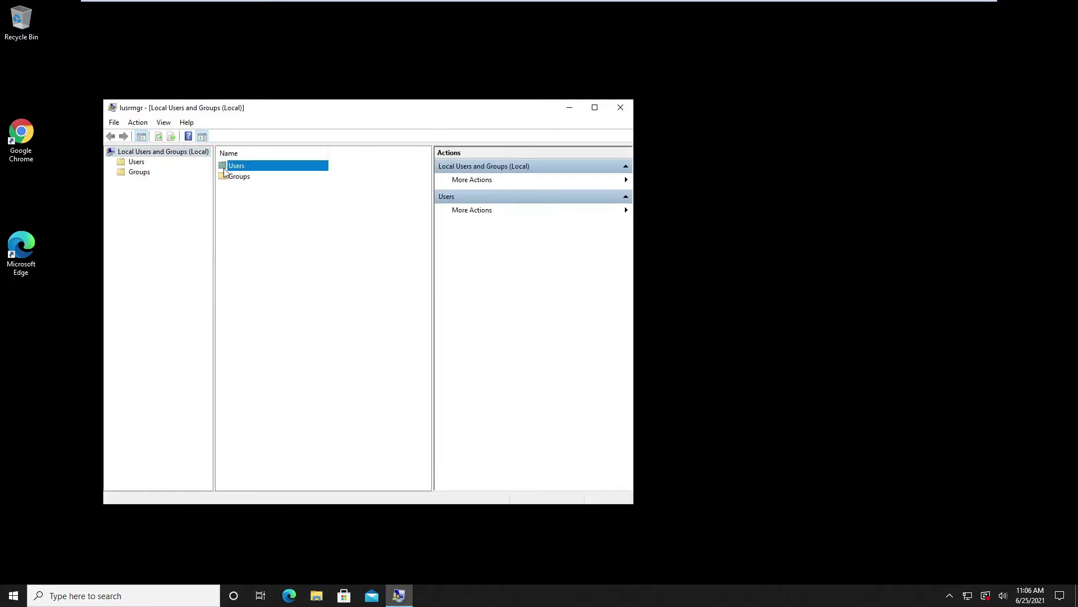
double_click(225, 167)
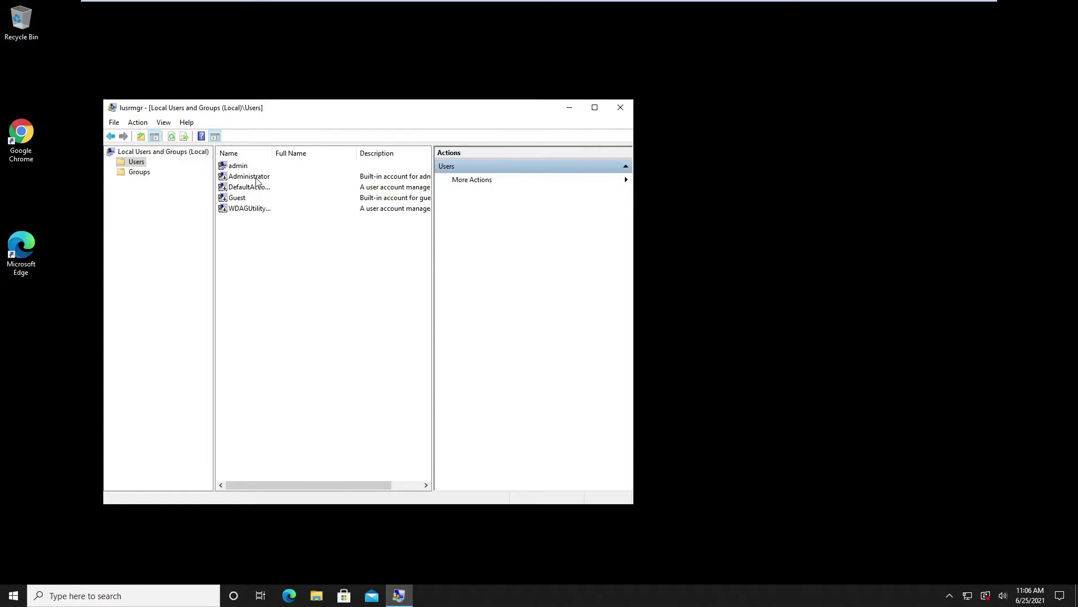
click(257, 180)
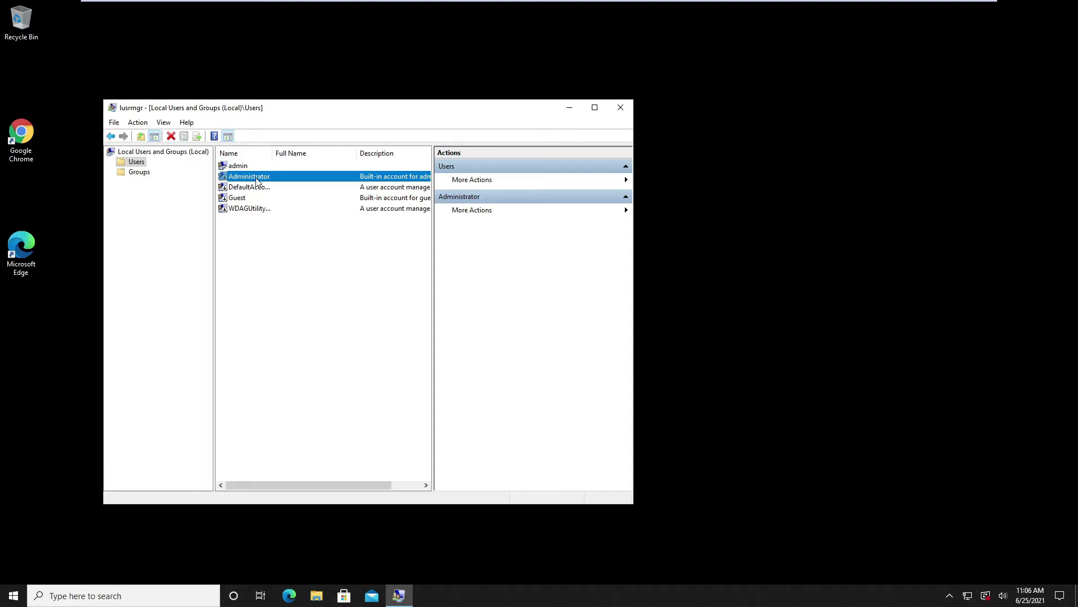
right_click(257, 181)
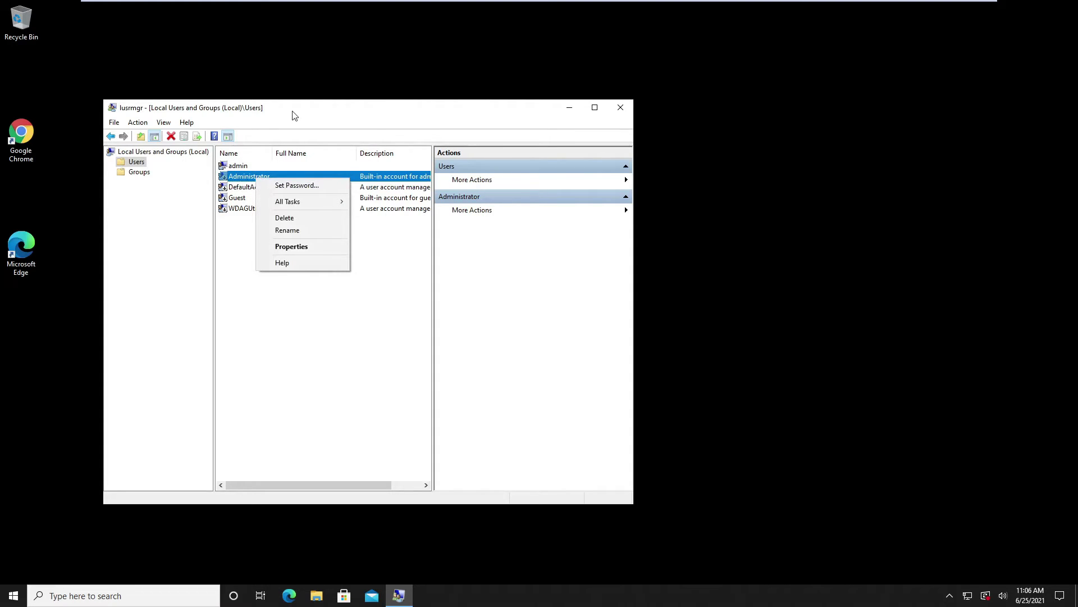
drag(294, 113, 322, 118)
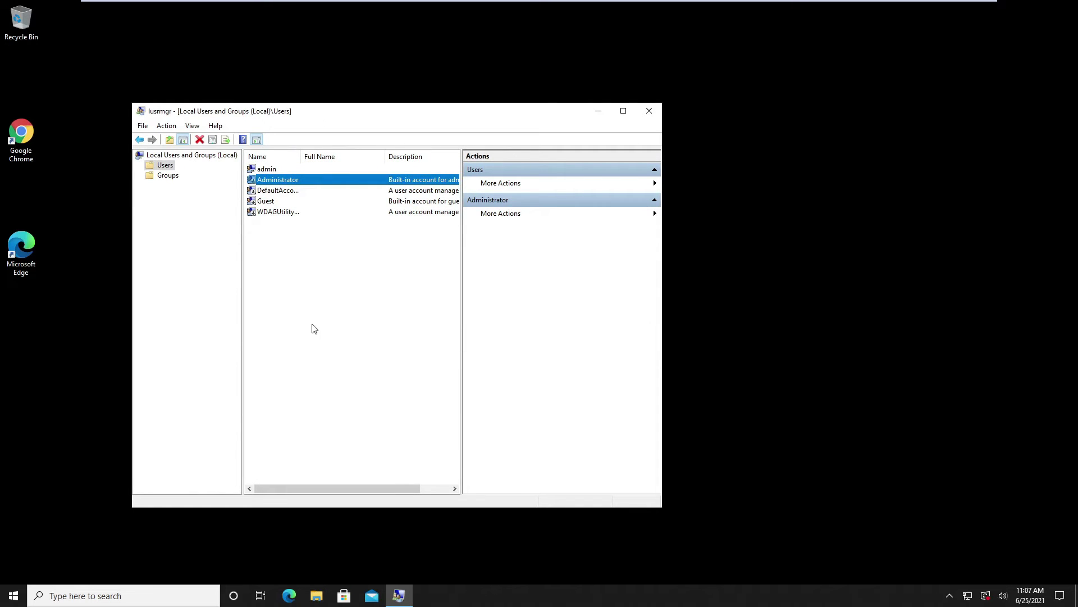
click(312, 328)
right_click(312, 291)
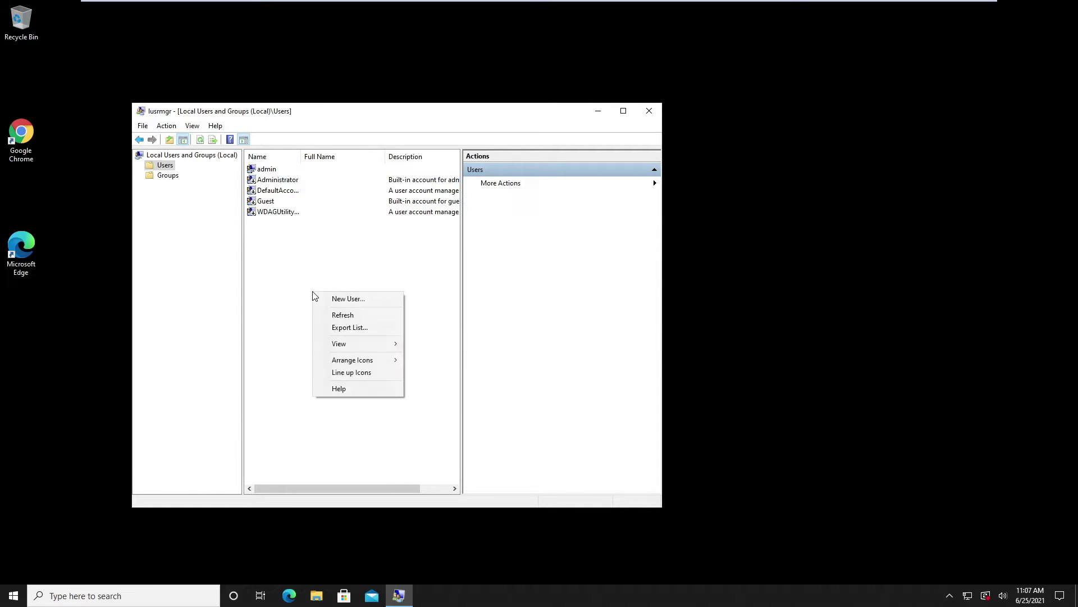
click(374, 302)
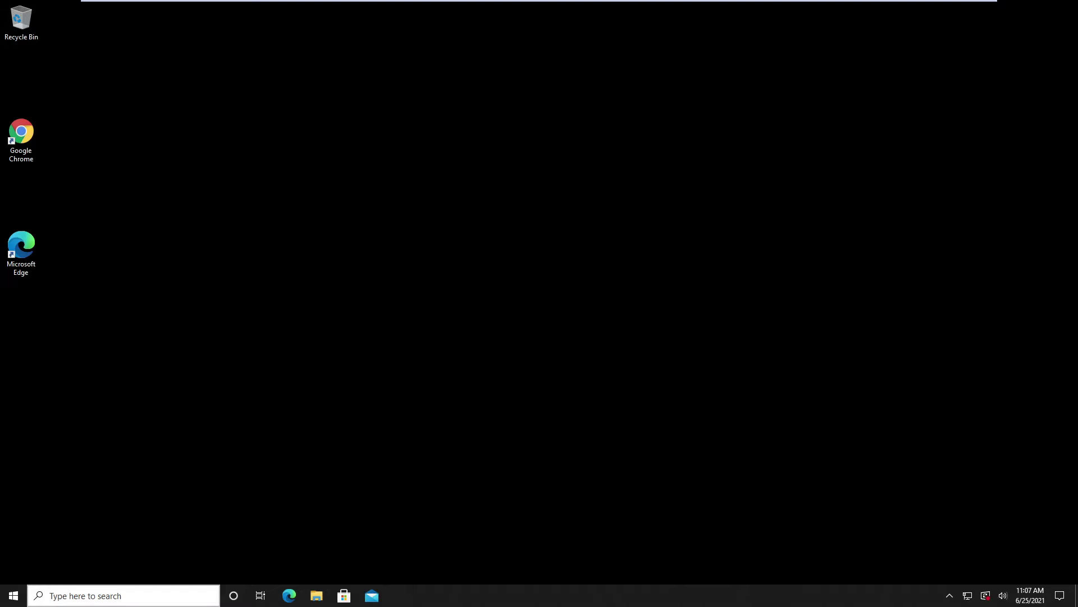
- Search 'se' and open Local Security Policy from the results
click(99, 594)
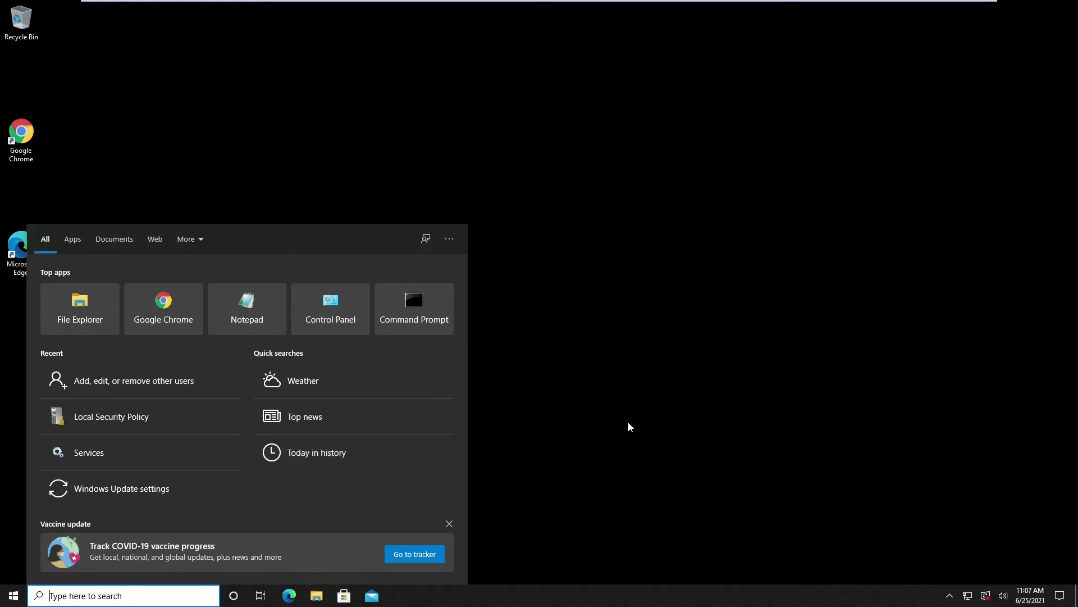
text(se)
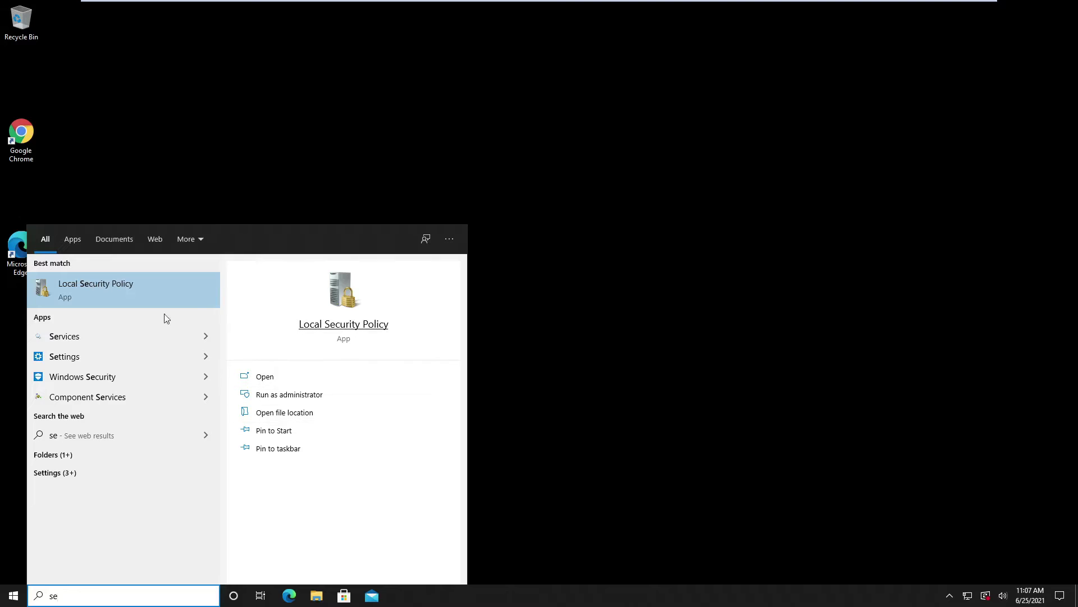
click(100, 289)
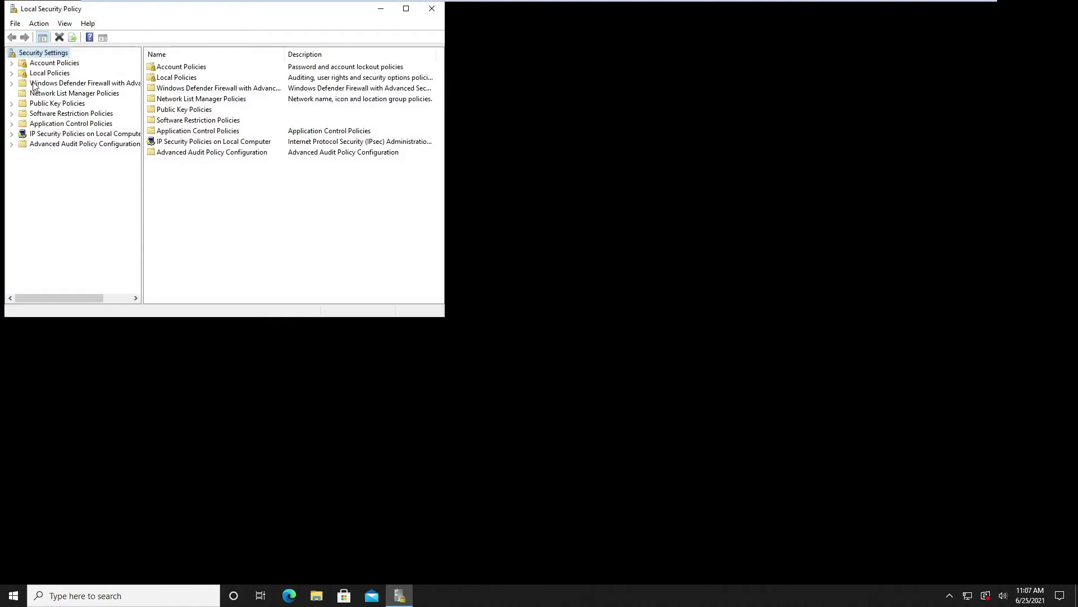
- Under Local Policies > Security Options, open 'Accounts: Administrator account status' properties
click(12, 73)
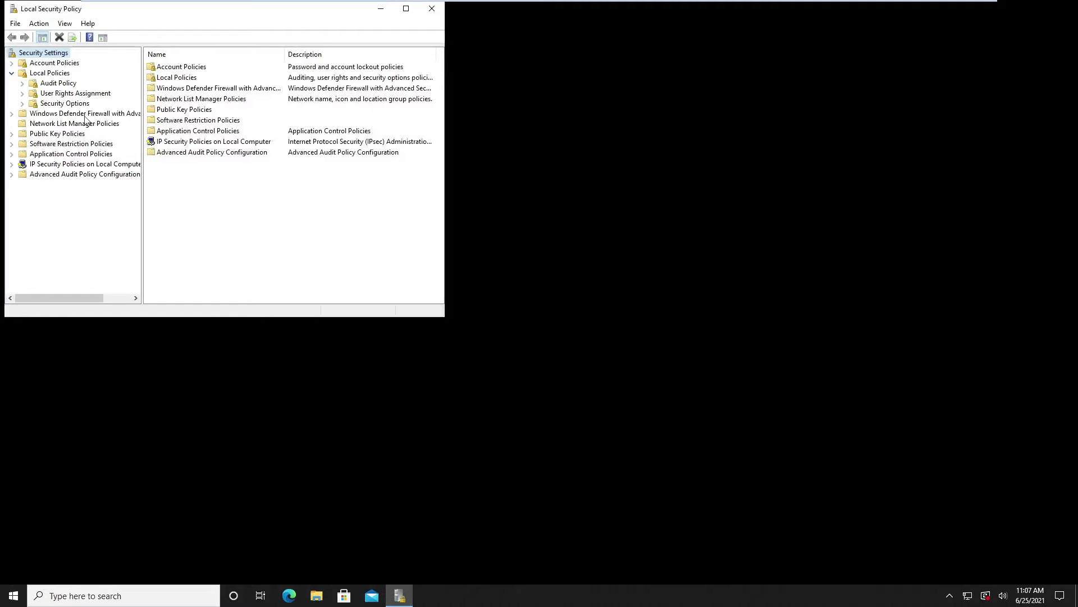
click(65, 104)
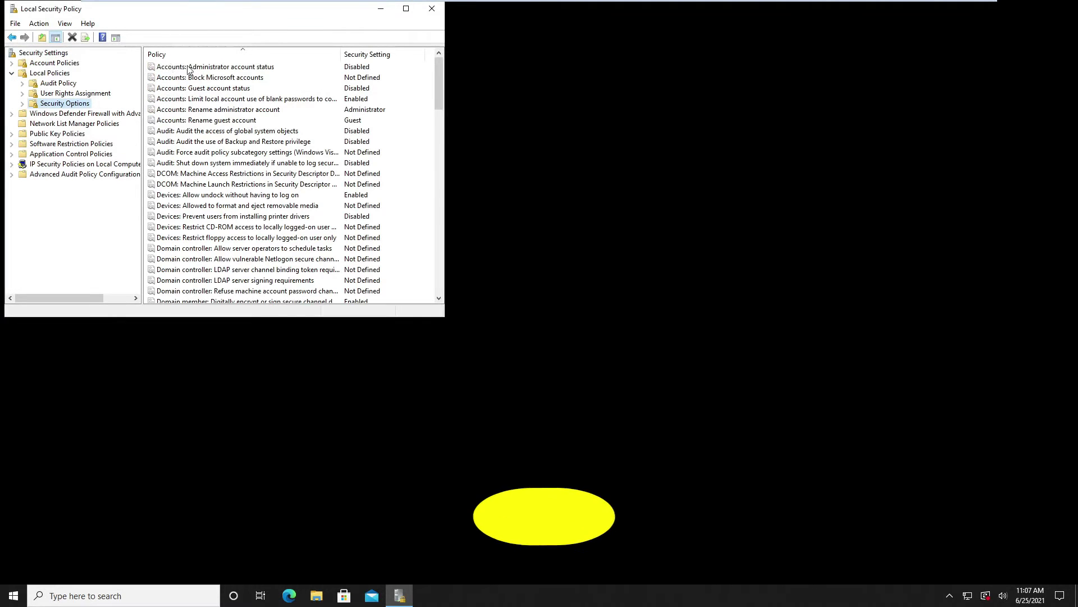
click(250, 67)
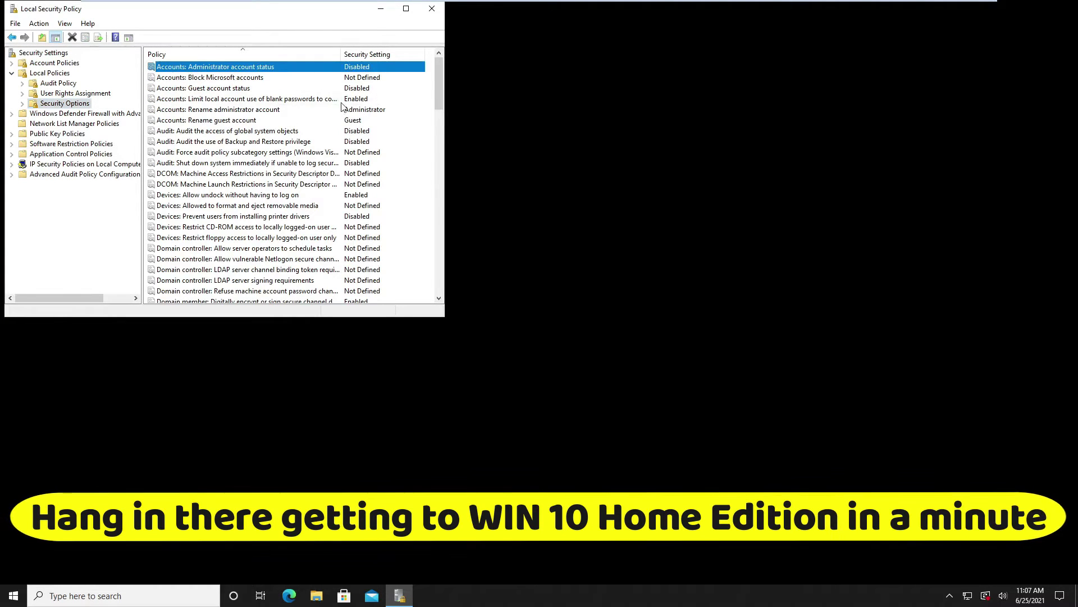
double_click(244, 70)
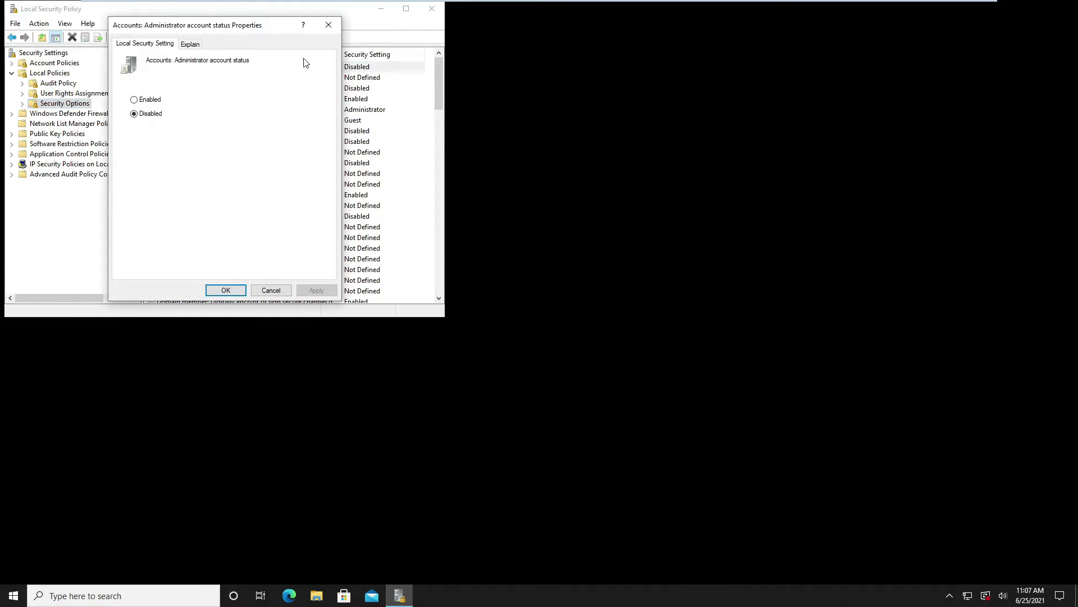
click(134, 100)
click(190, 44)
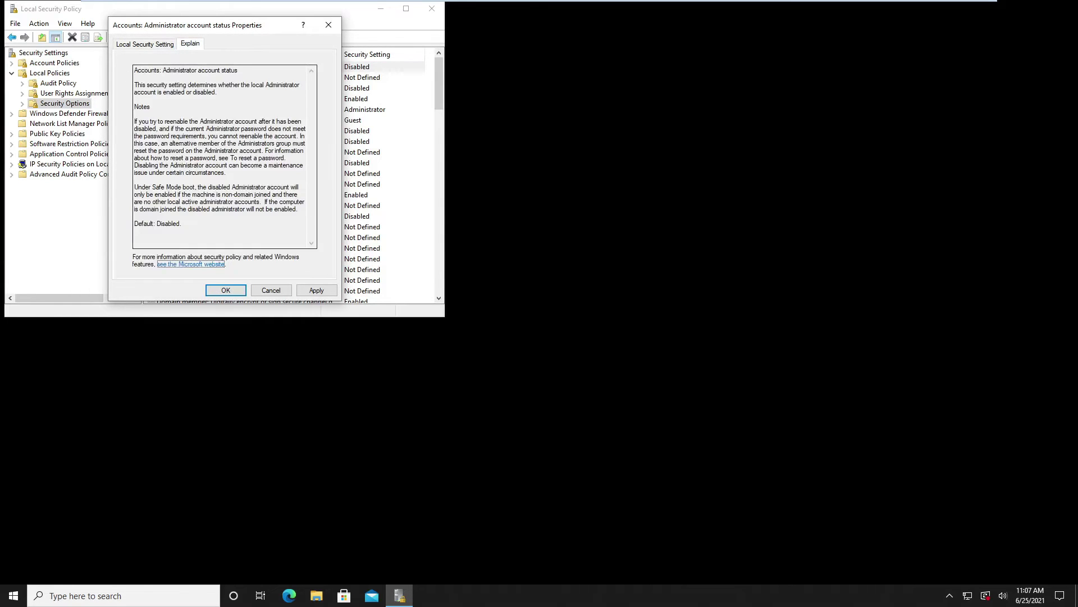
click(118, 47)
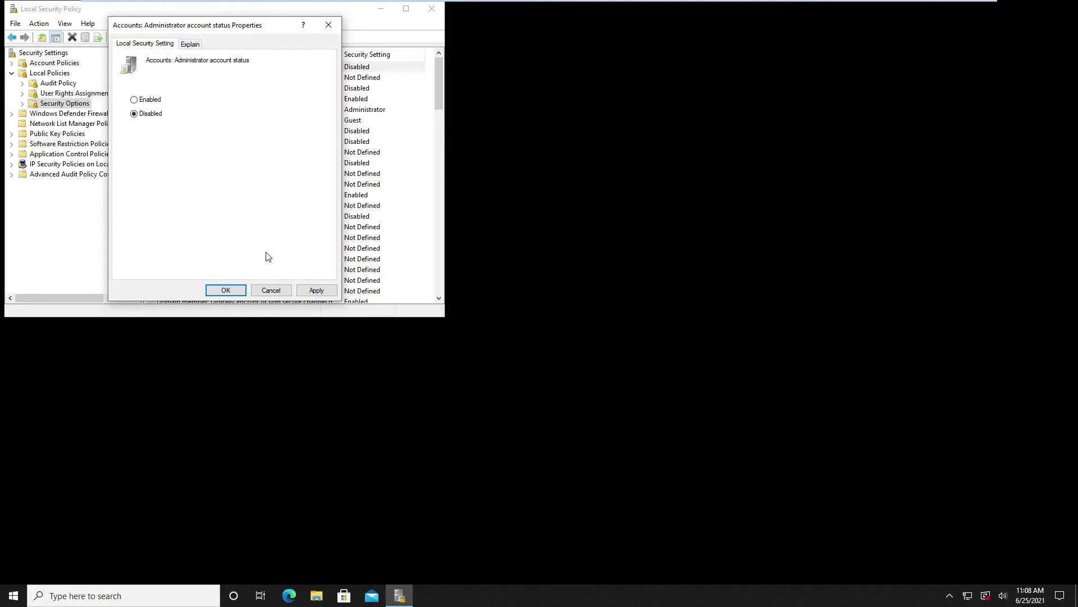
click(271, 293)
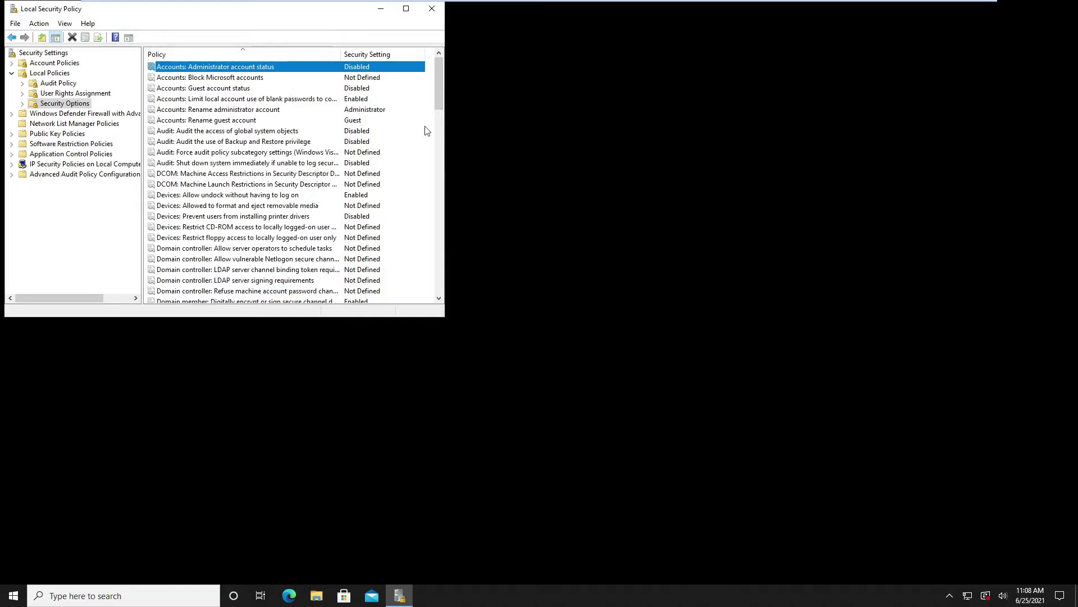
drag(239, 16, 421, 110)
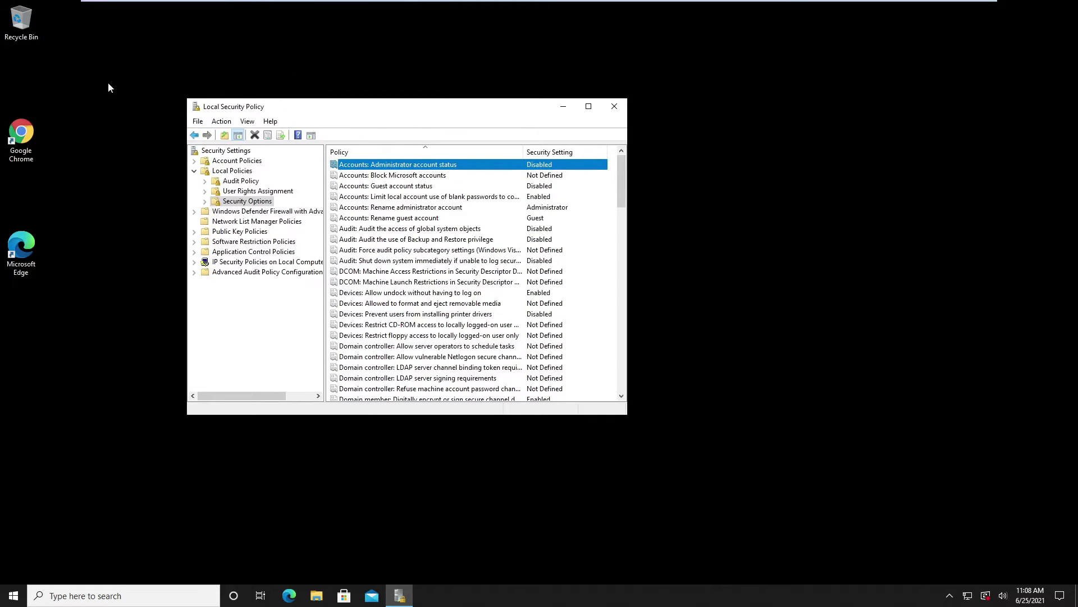
- Close the Local Security Policy window, returning to the desktop
click(614, 106)
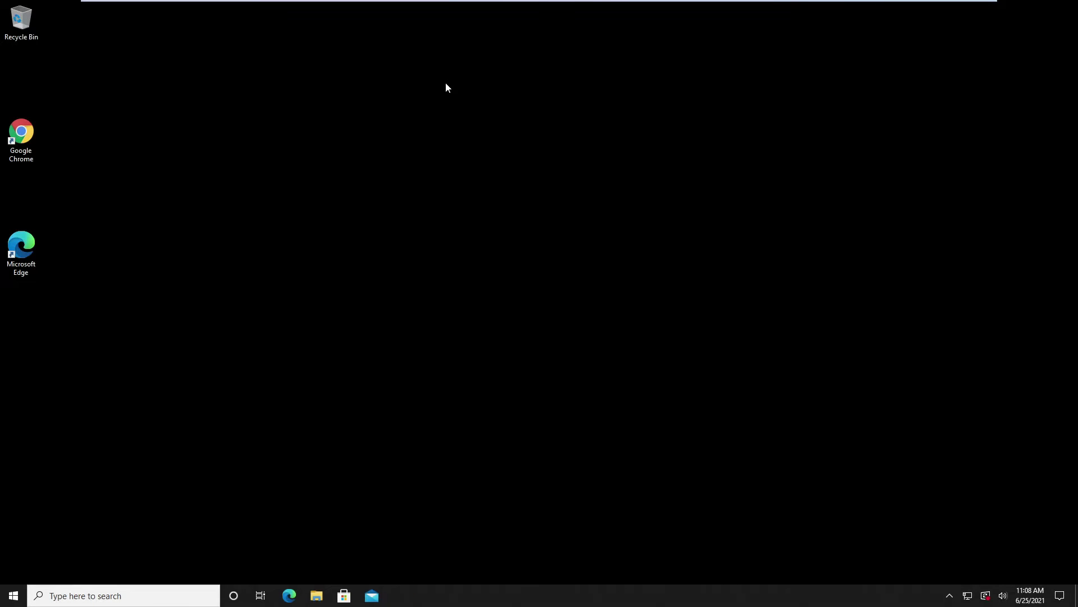
- Switch to the YT-temp3-home virtual machine and resume it from suspension
mouse_move(631, 1)
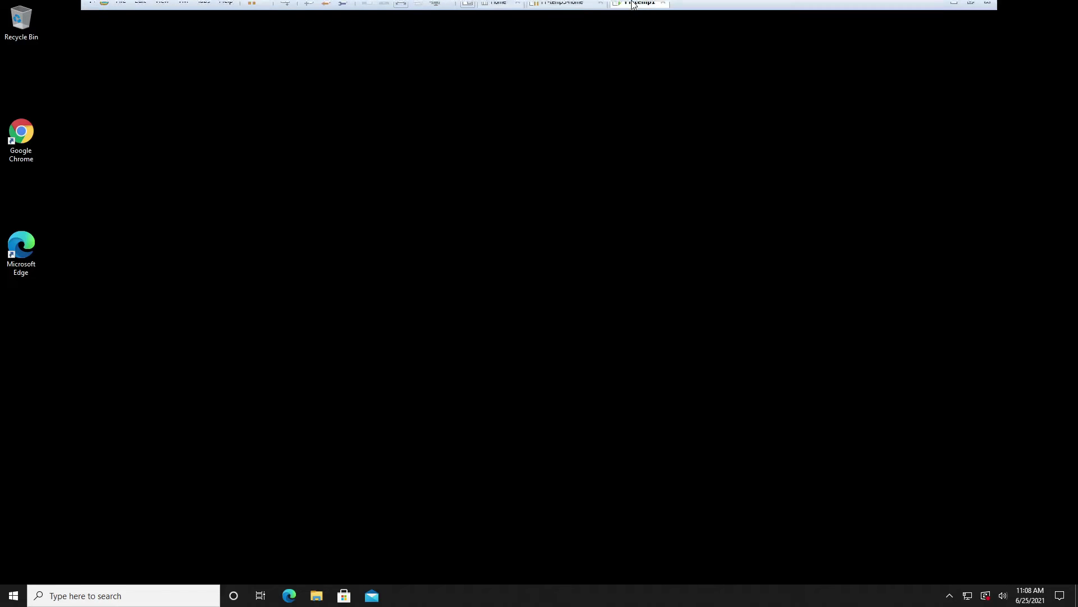
click(562, 9)
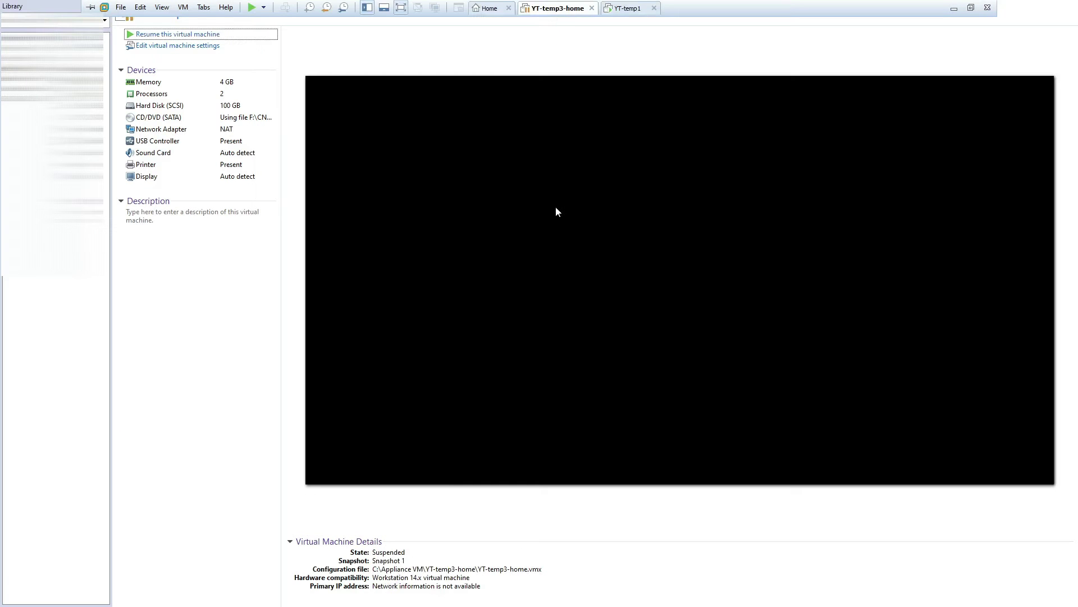
click(179, 34)
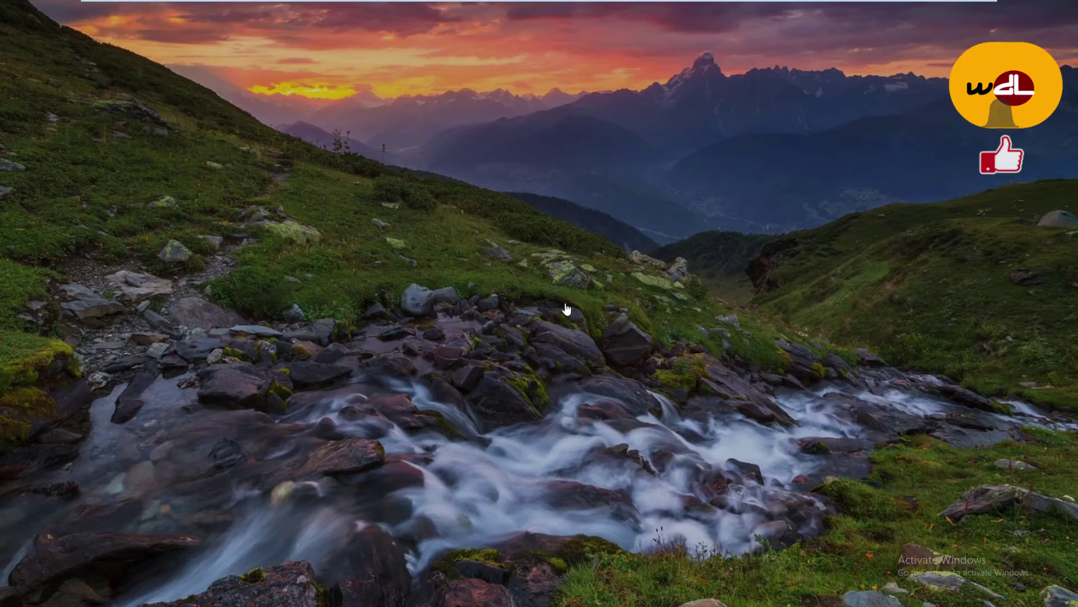
- Dismiss the lock screen and sign in to the admin account with its password
key(space)
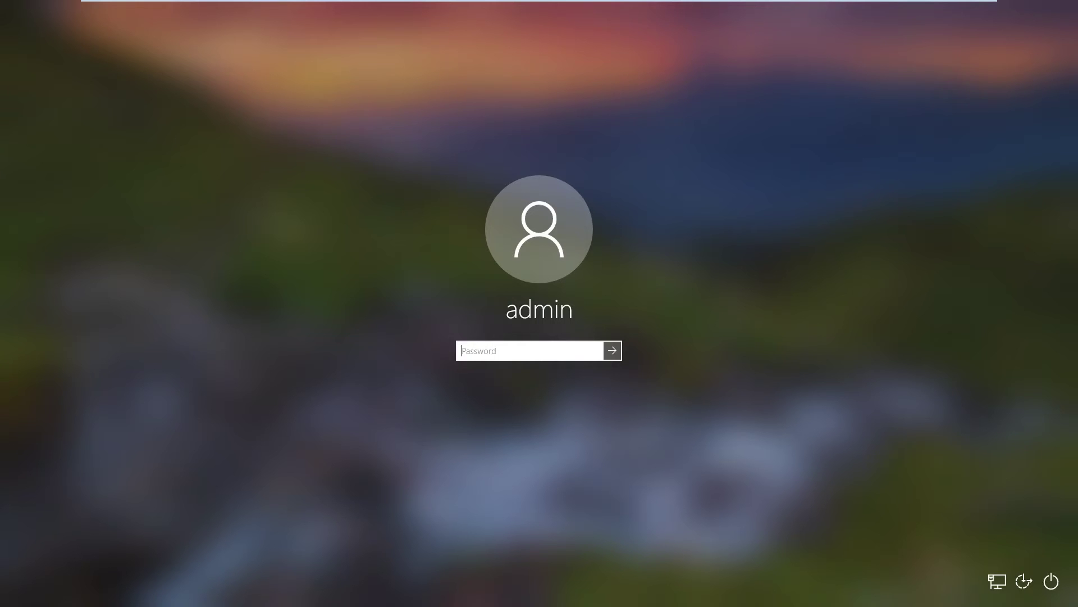
text(*)
key(Return)
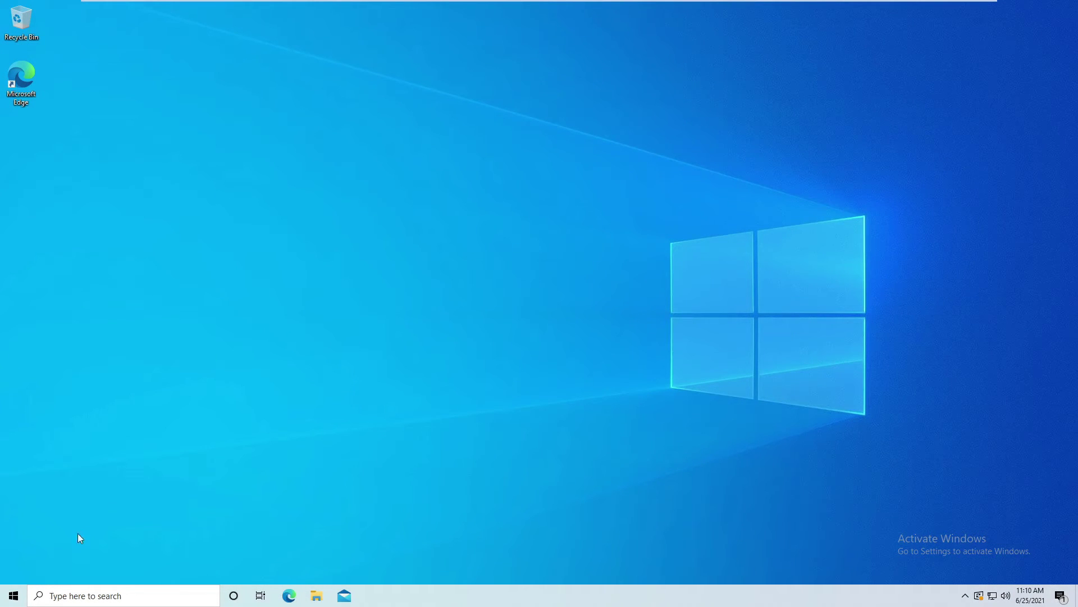
click(113, 595)
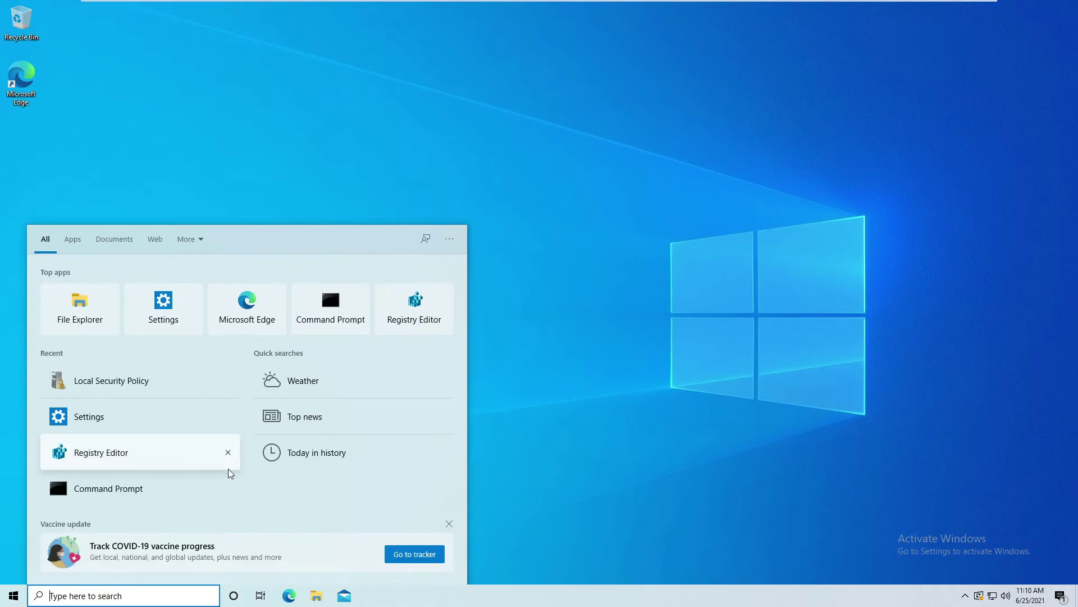
text(lusrmgr.)
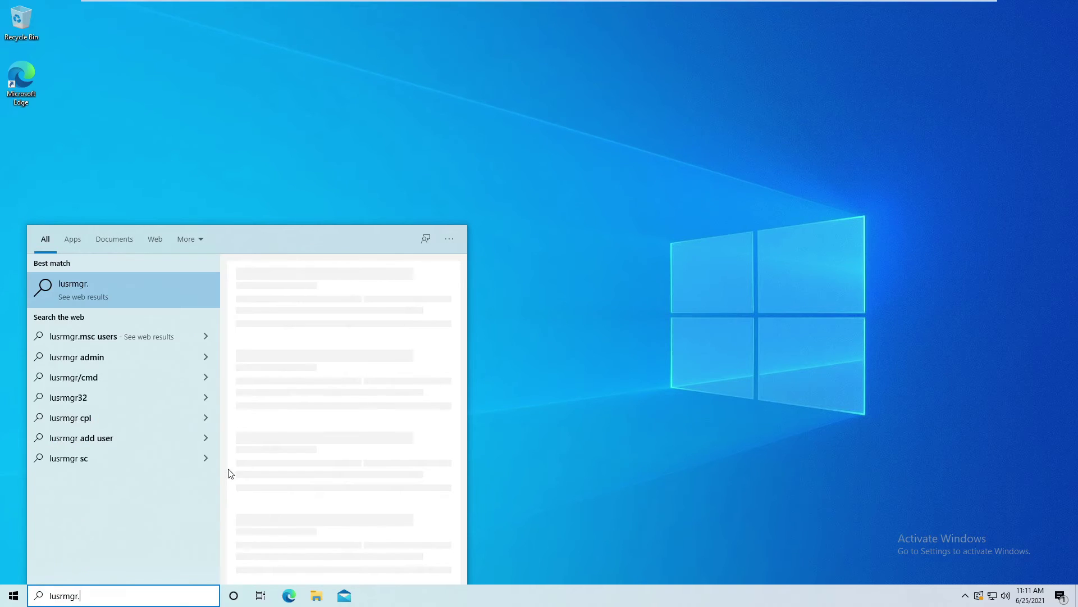
text(msc)
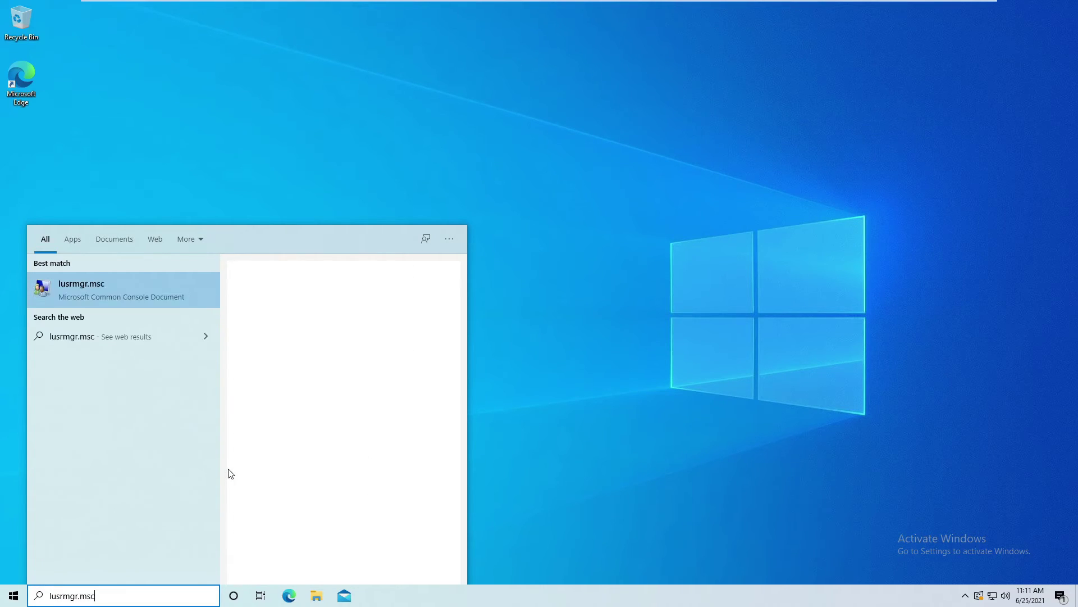
click(83, 296)
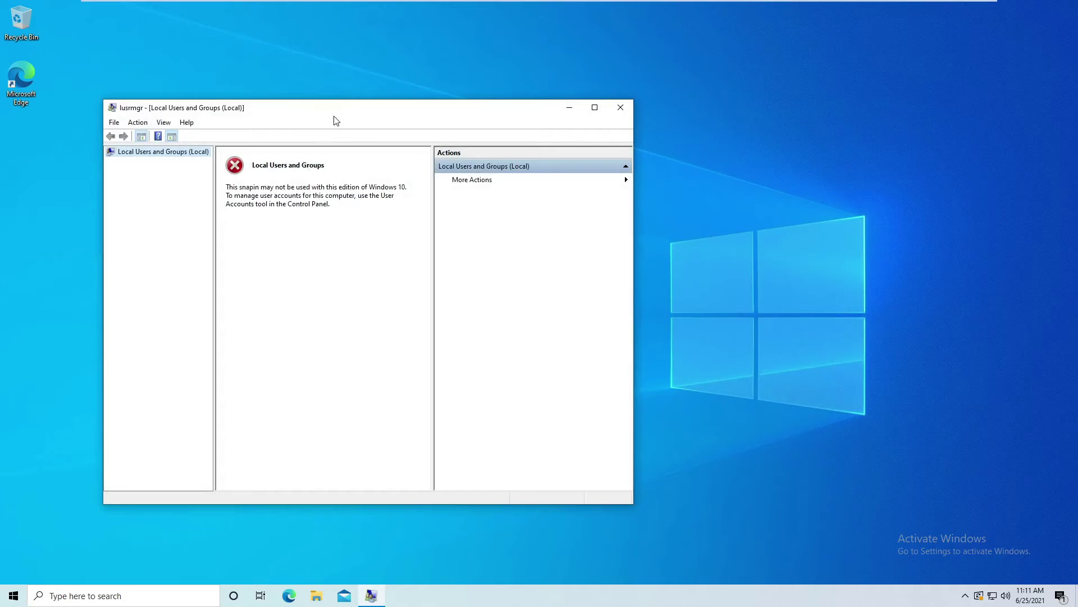
drag(333, 115, 407, 122)
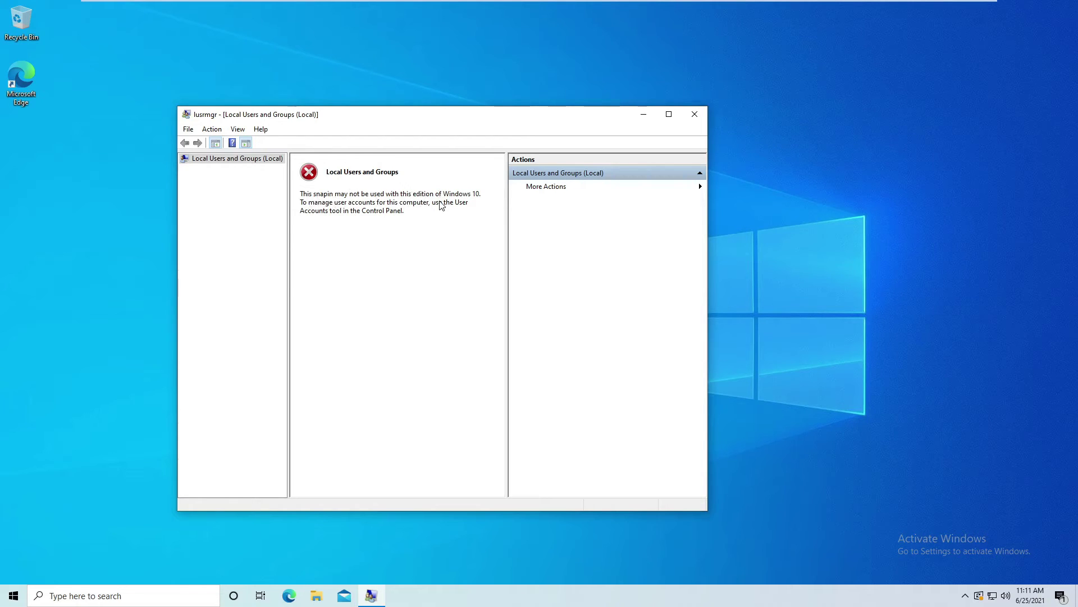
key(alt+F4)
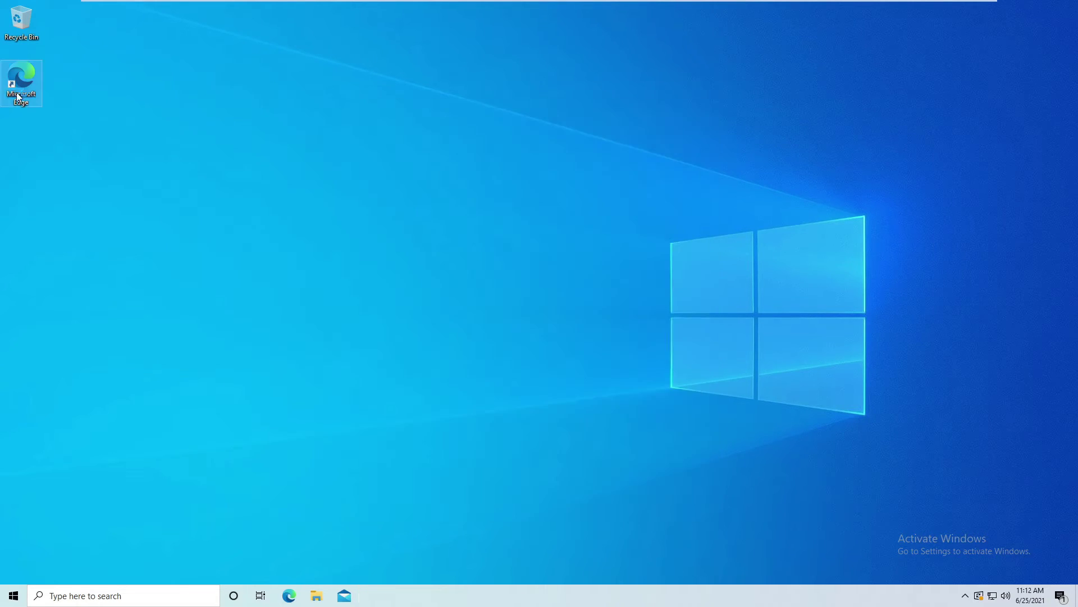
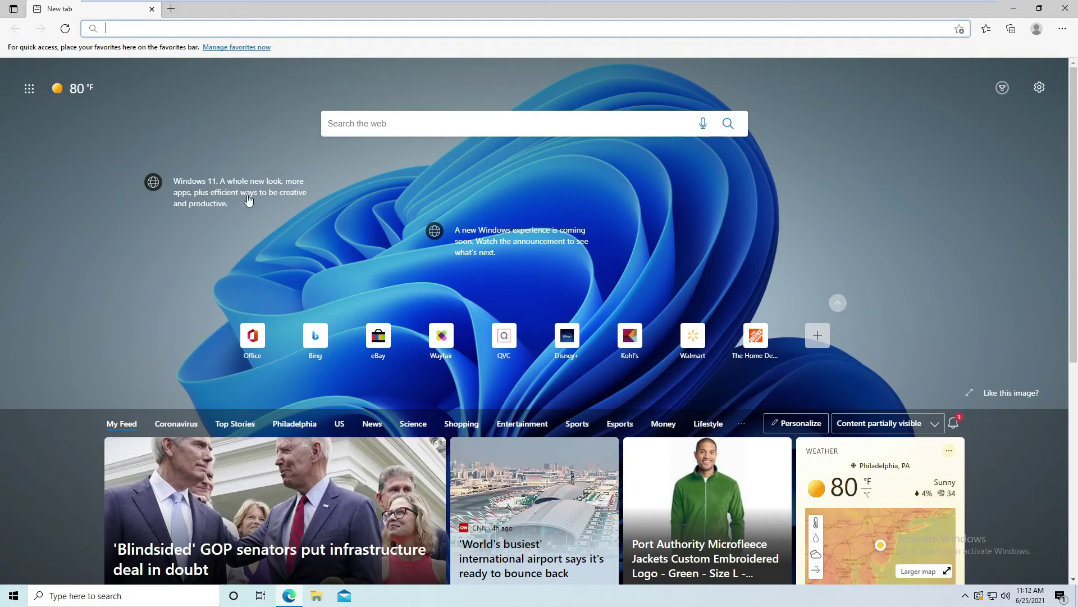
- Open the pasted GitHub URL for lusrmgr.exe in the Release folder and download the file
click(137, 33)
text(https://github.com/proviq/lusrmgr/blob/master/lusrmgr/bin/Release/lusrmgr.exe)
key(Return)
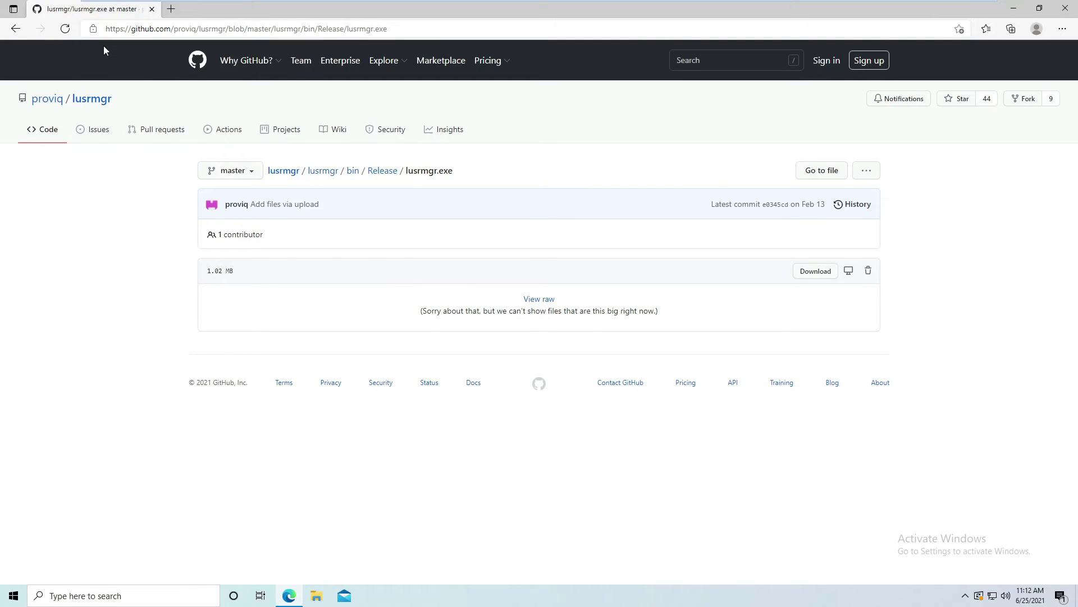
click(815, 273)
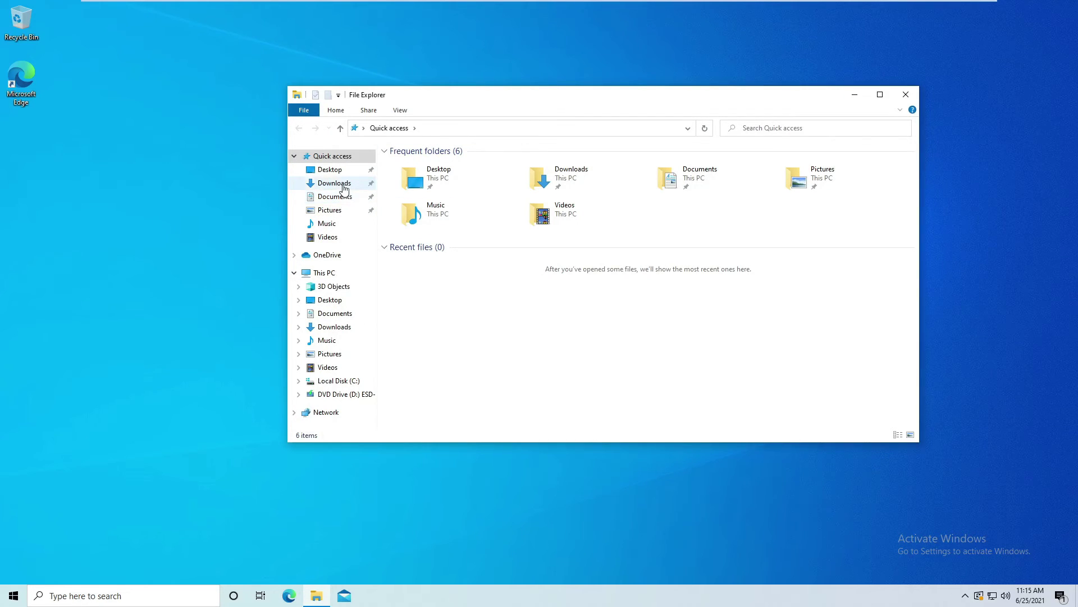
- Create a new folder named 'User Manager' inside C:\Program Files
click(343, 185)
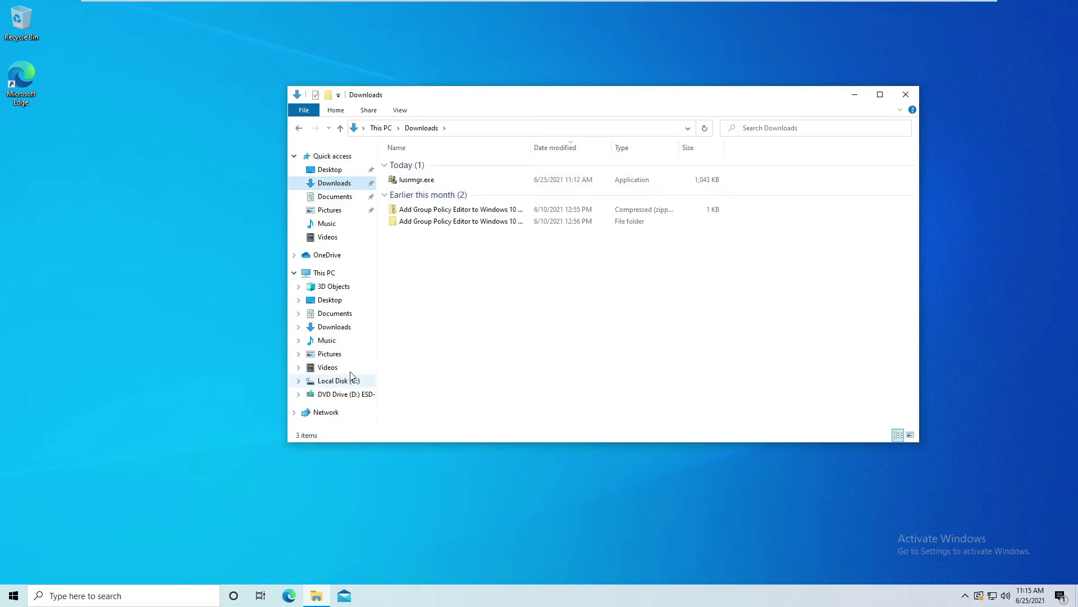
click(299, 382)
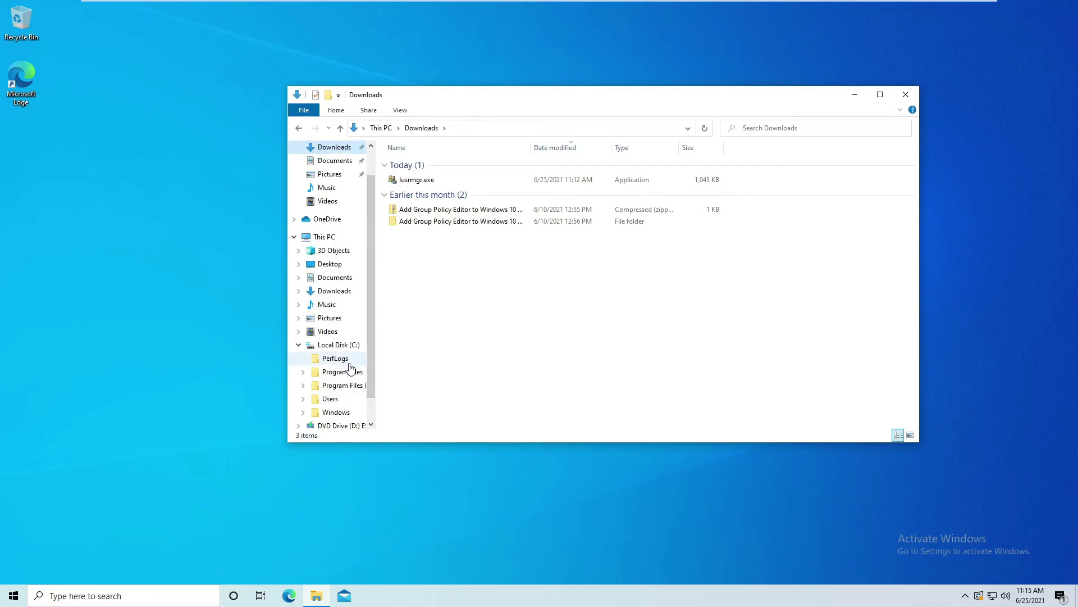
click(321, 372)
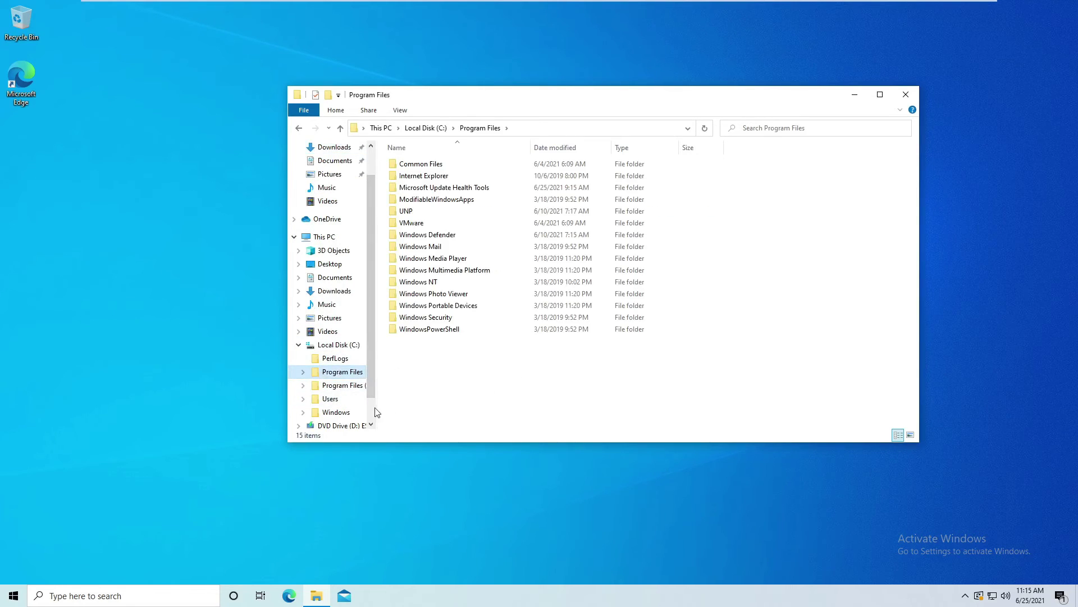
right_click(414, 368)
mouse_move(457, 475)
mouse_move(489, 487)
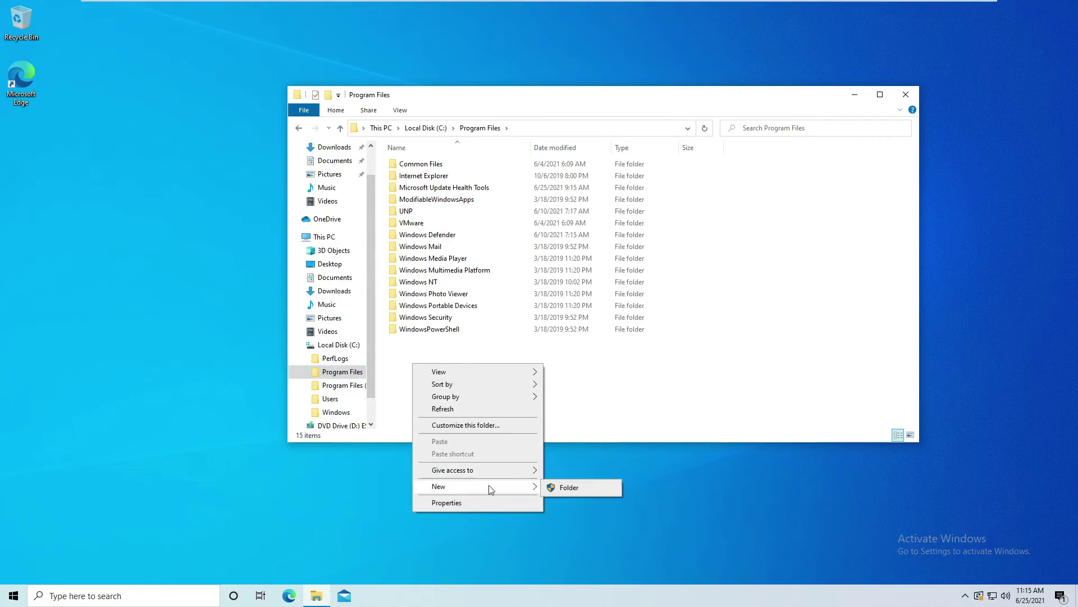
click(572, 488)
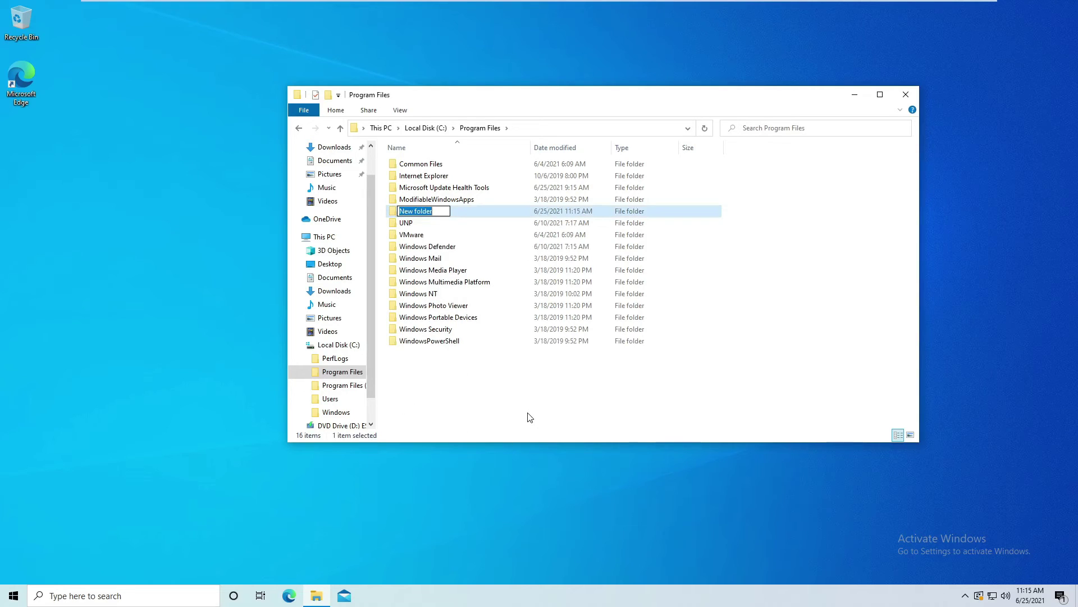
text(User Manager)
click(306, 378)
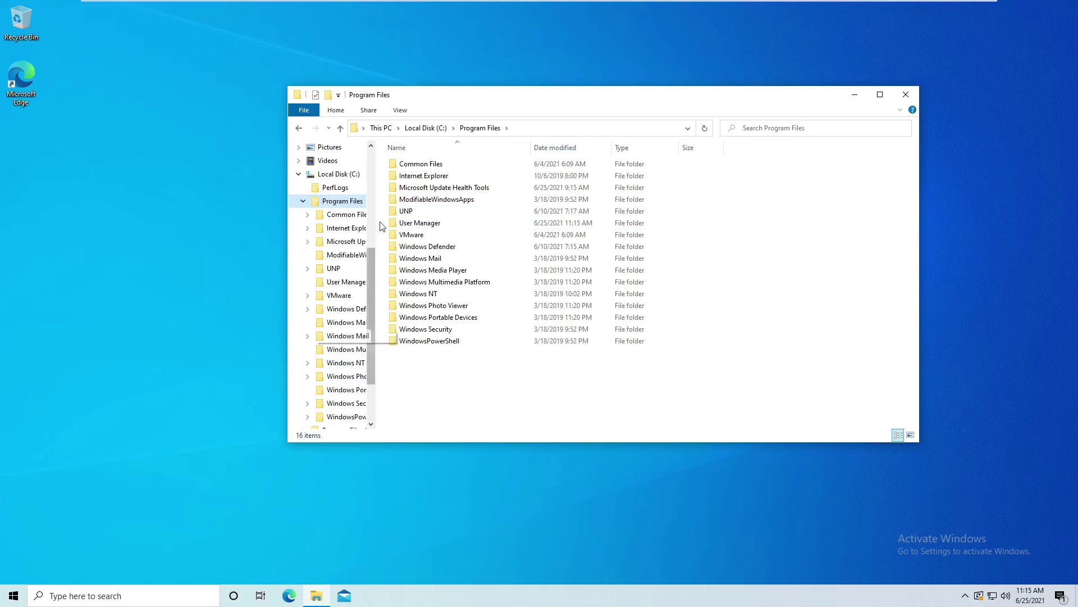
- Return to the Downloads folder showing lusrmgr.exe
drag(369, 280, 369, 226)
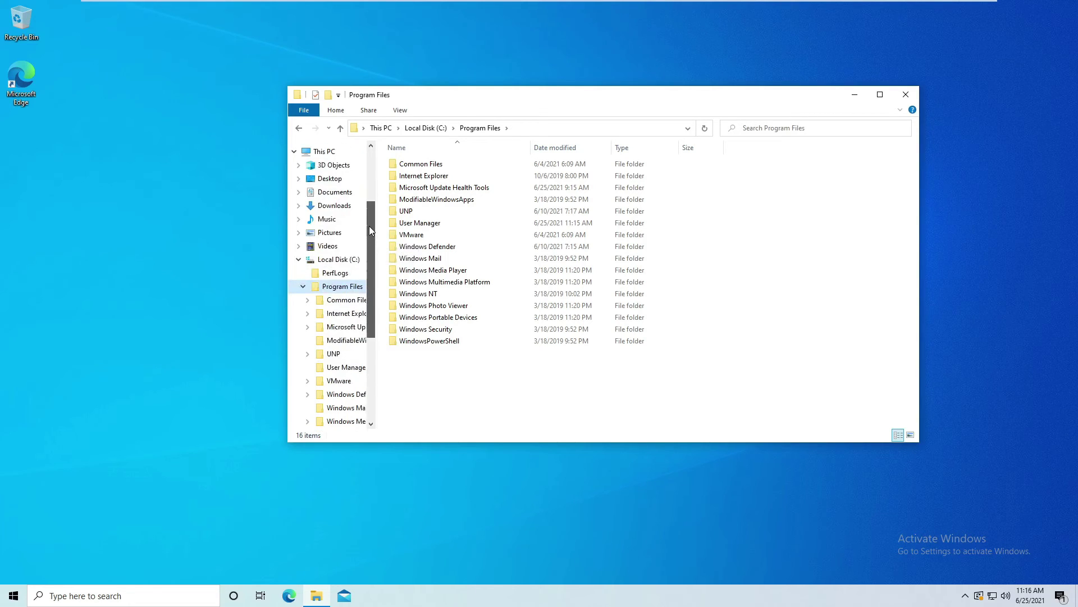
click(326, 207)
drag(371, 228, 376, 278)
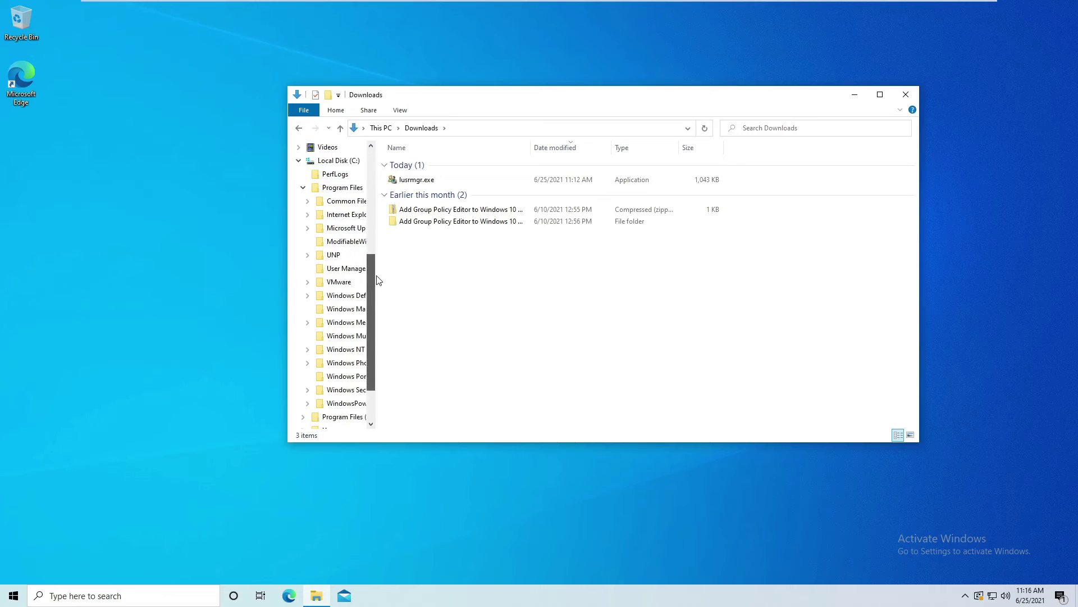
- Move lusrmgr.exe into Program Files\User Manager with admin permission, then launch it from there
click(440, 181)
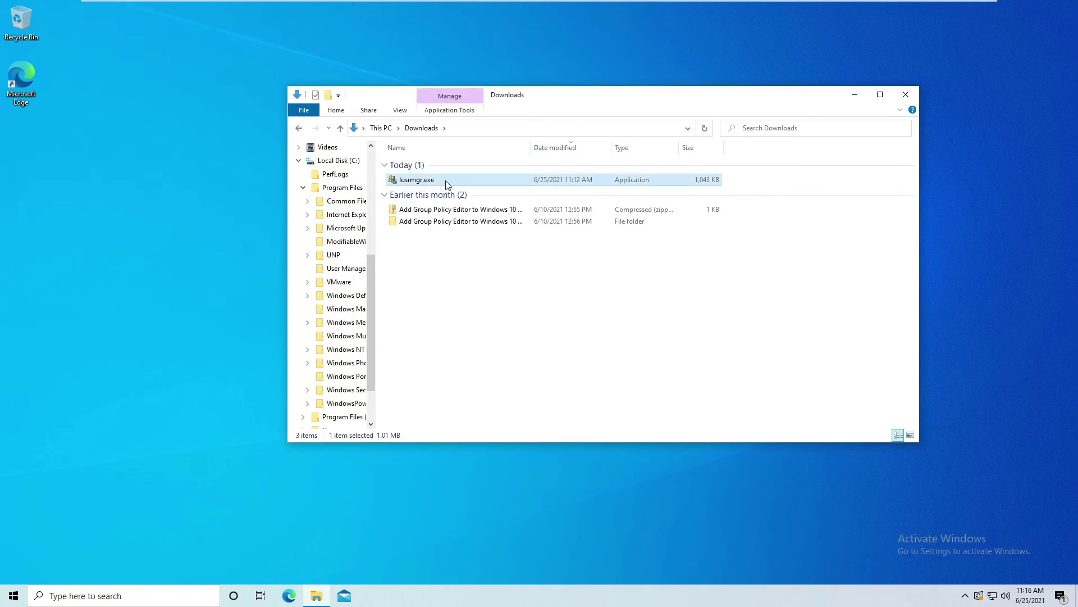
drag(441, 184, 360, 269)
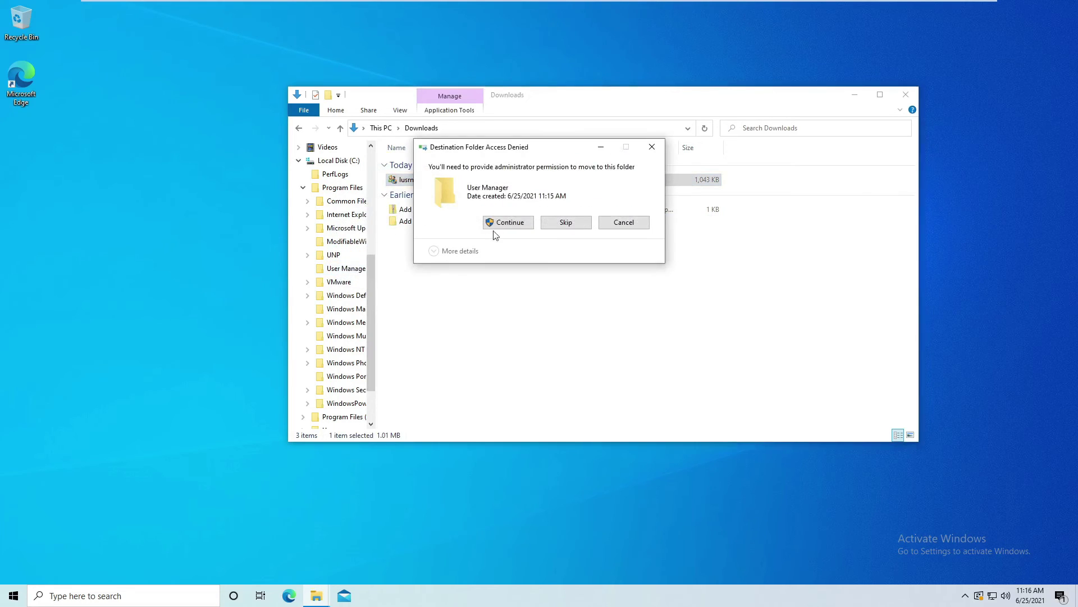
click(514, 232)
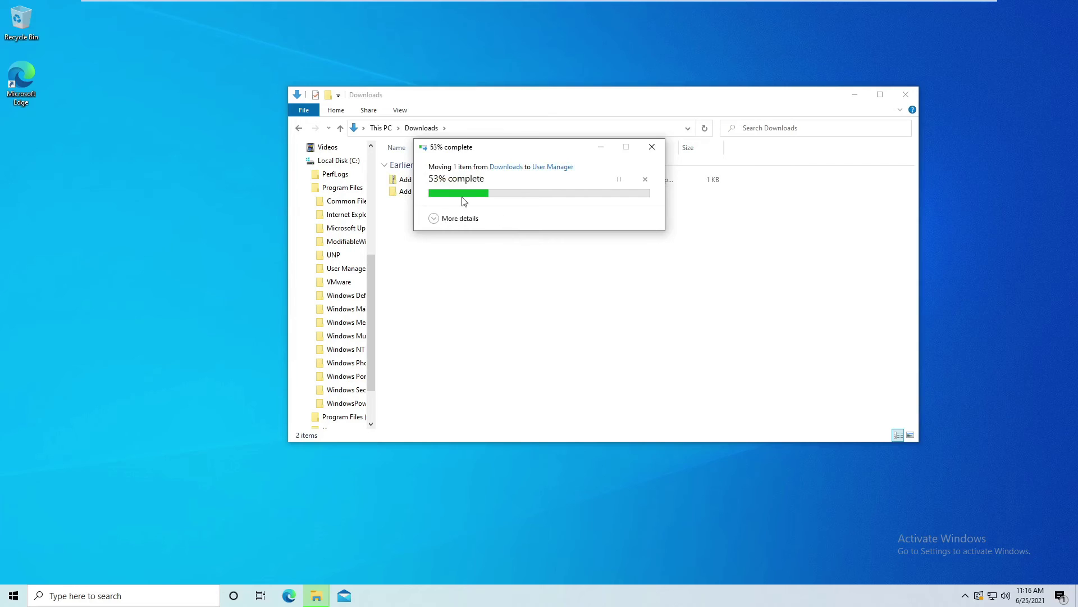
click(345, 270)
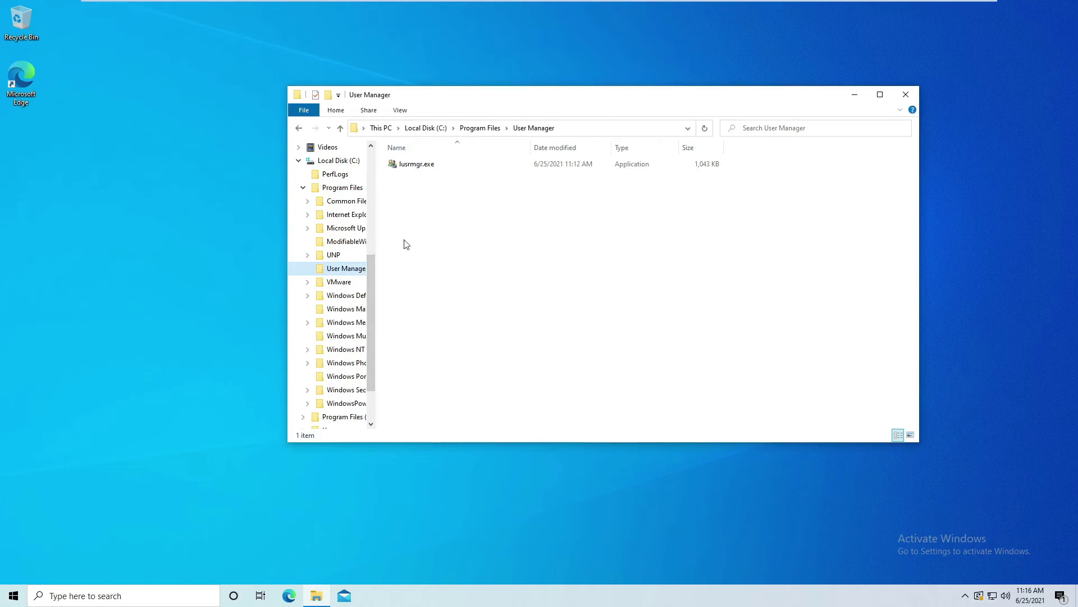
click(396, 165)
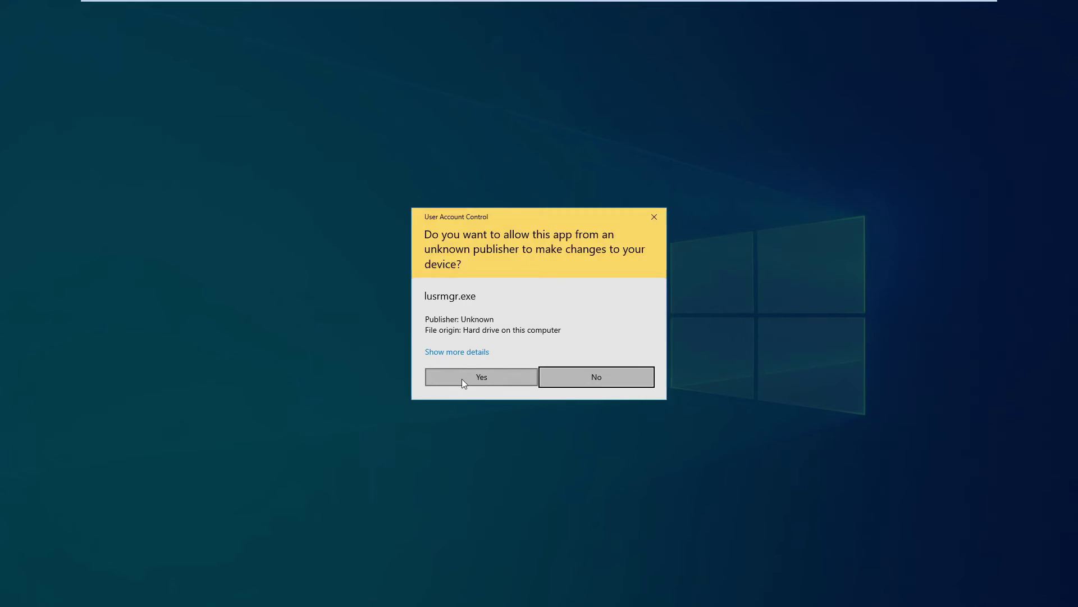
- Run lusrmgr elevated, view the Groups list, then return to Users and open its context menu
click(464, 378)
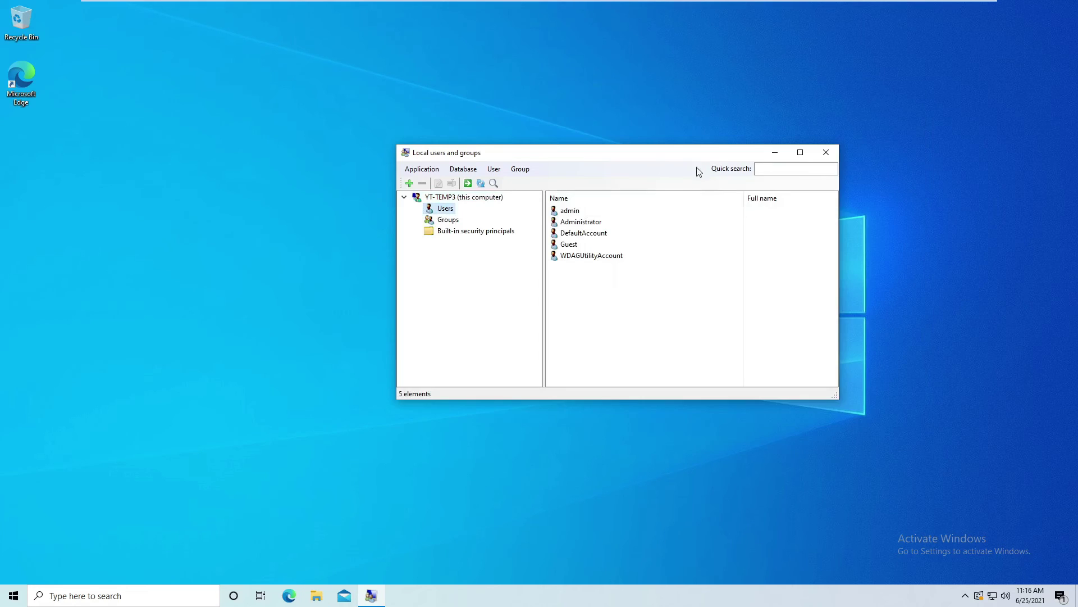
drag(653, 162, 575, 153)
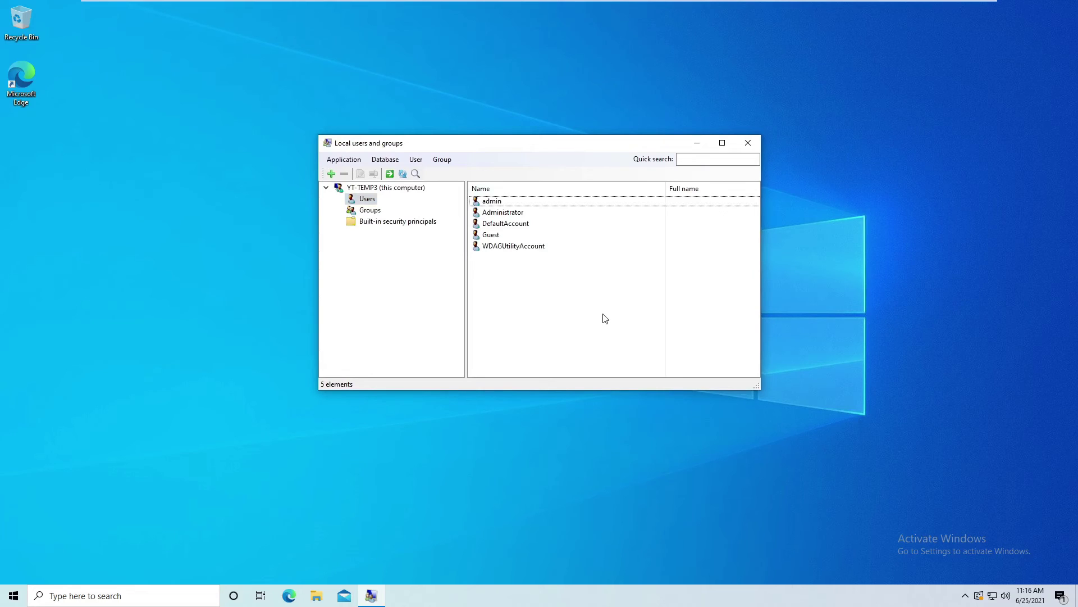
right_click(556, 310)
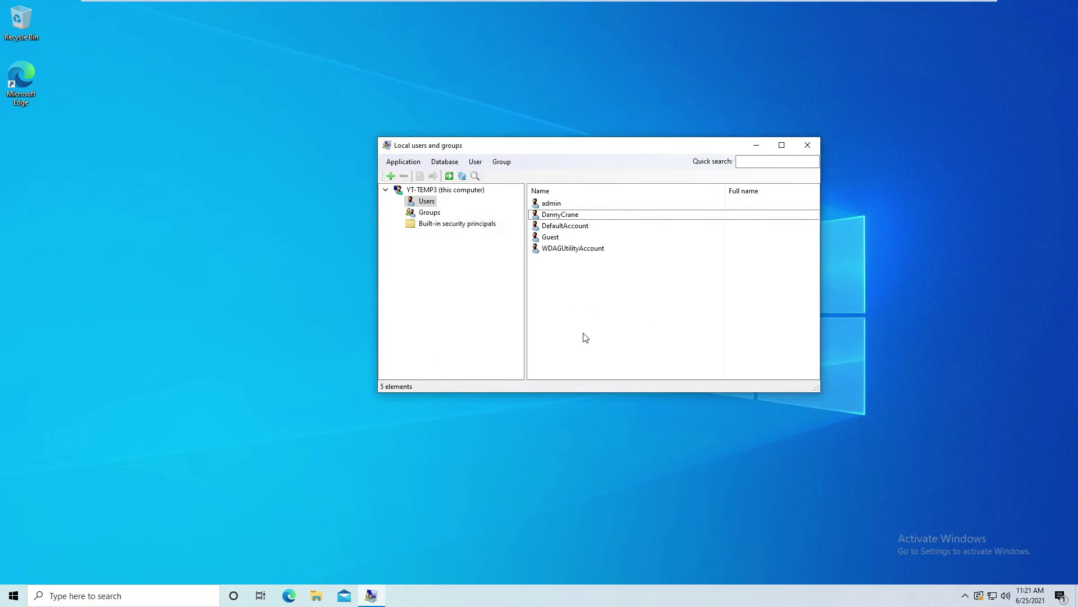
click(427, 216)
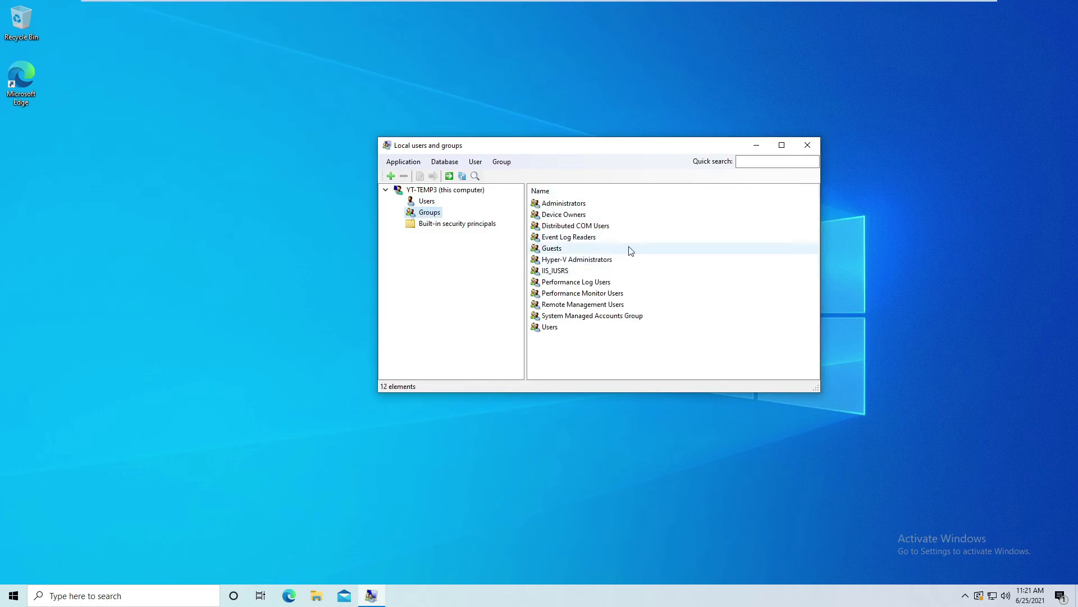
click(424, 203)
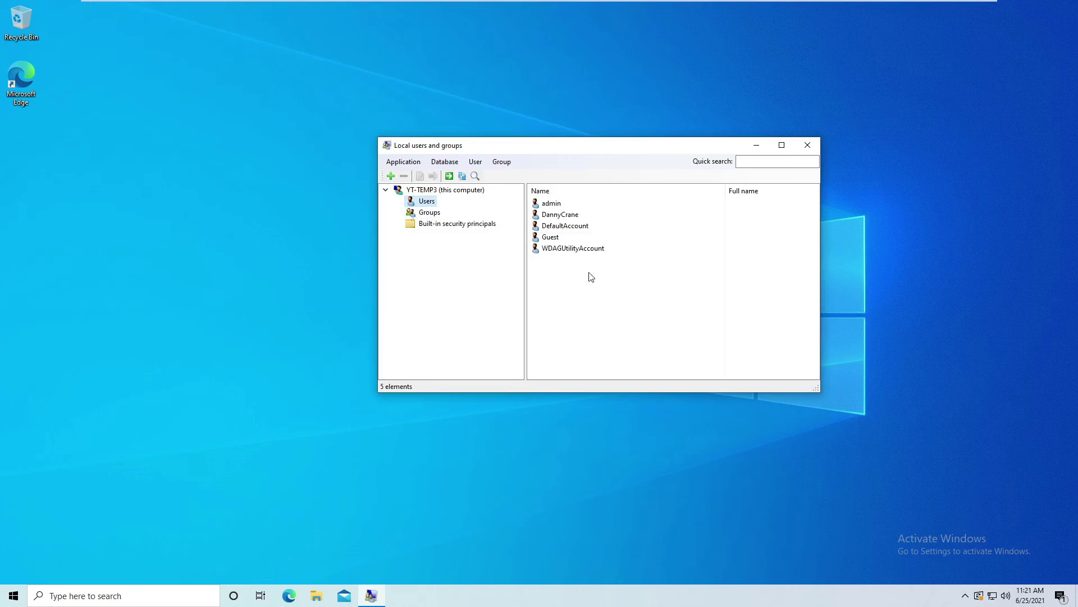
right_click(577, 313)
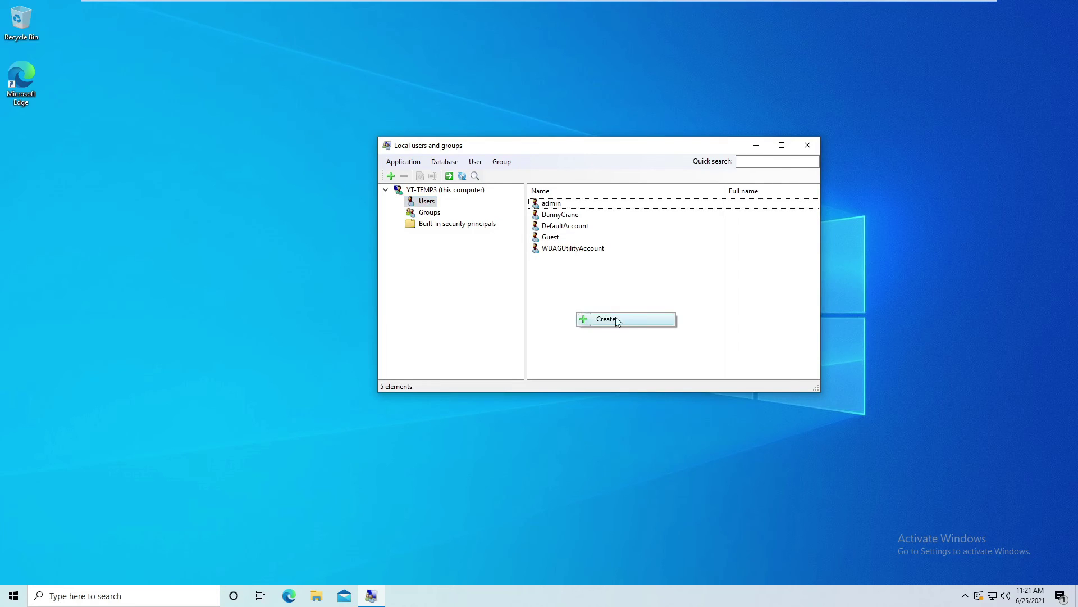
- Create local user 'Test' with a confirmed password, collapsing the Advanced options before creating
click(617, 319)
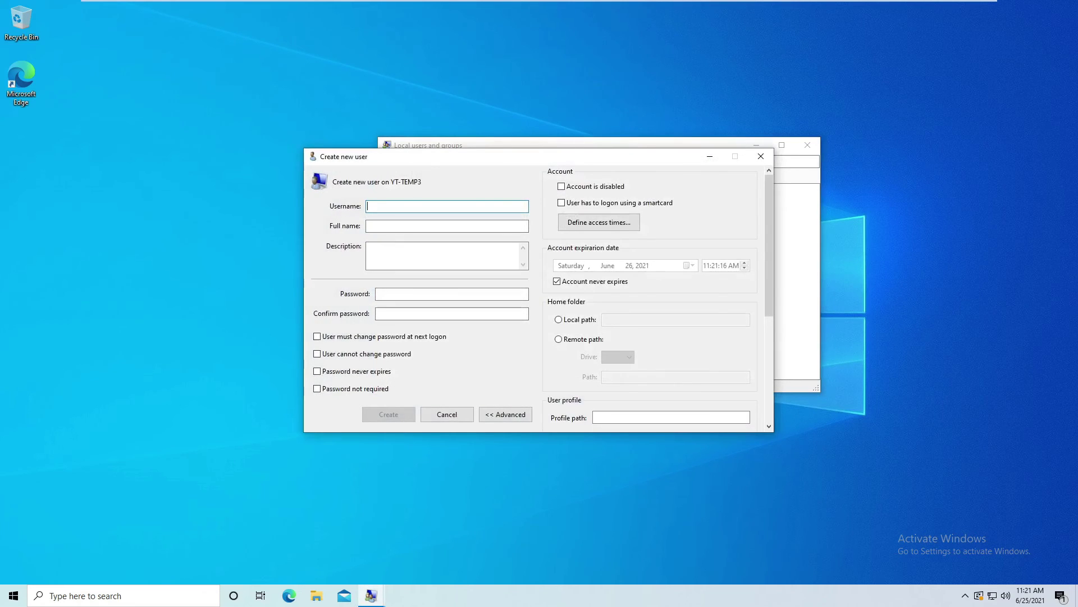
text(Te)
key(Tab)
key(Tab)
key(Tab)
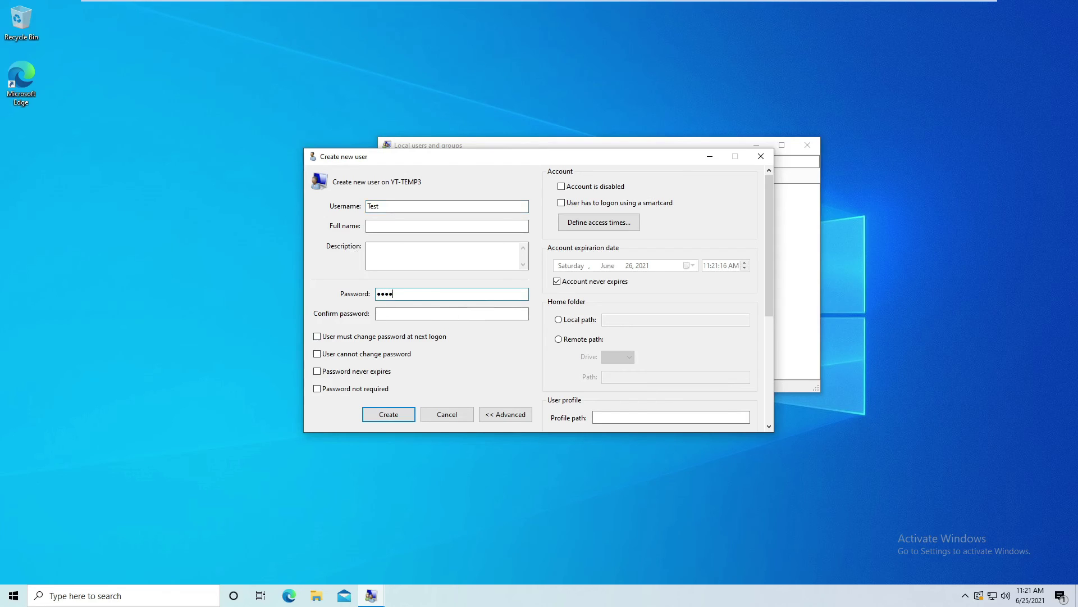
click(378, 313)
click(505, 413)
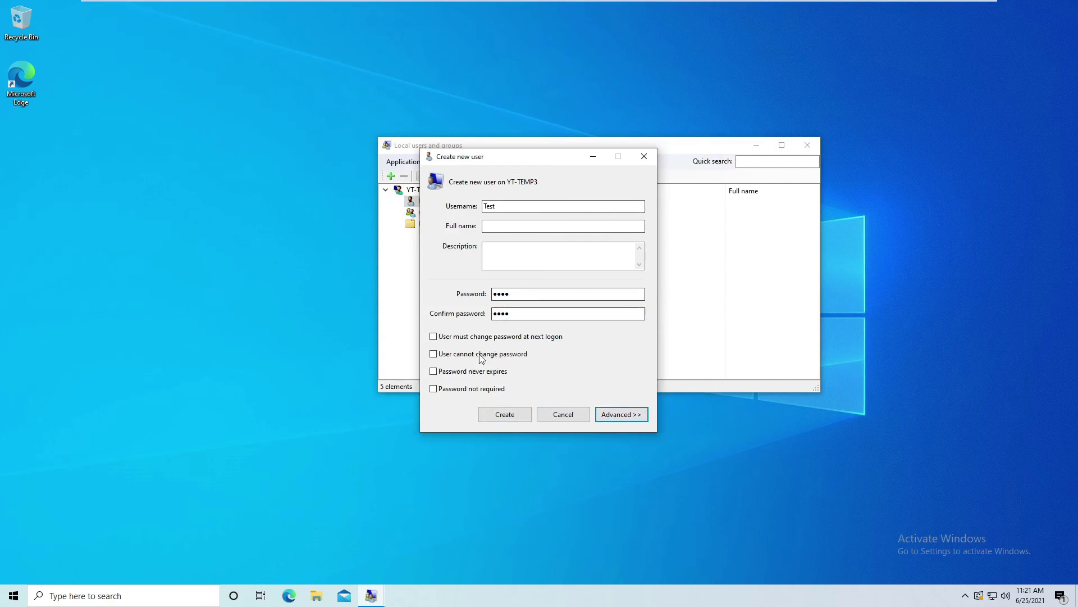
click(510, 416)
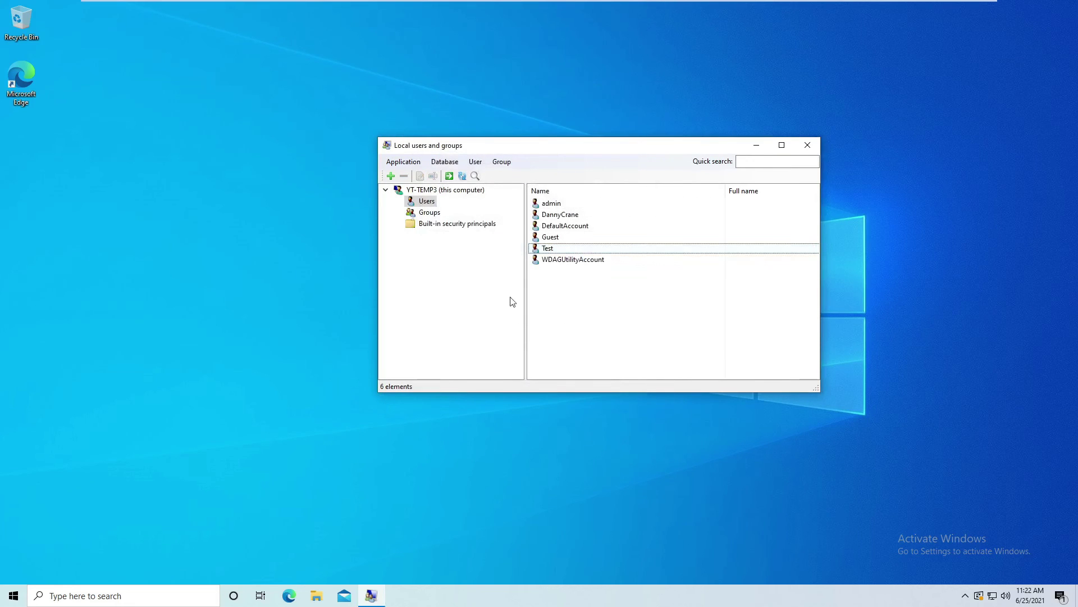
- Add the Administrators group to the Test user's group membership and save
double_click(577, 248)
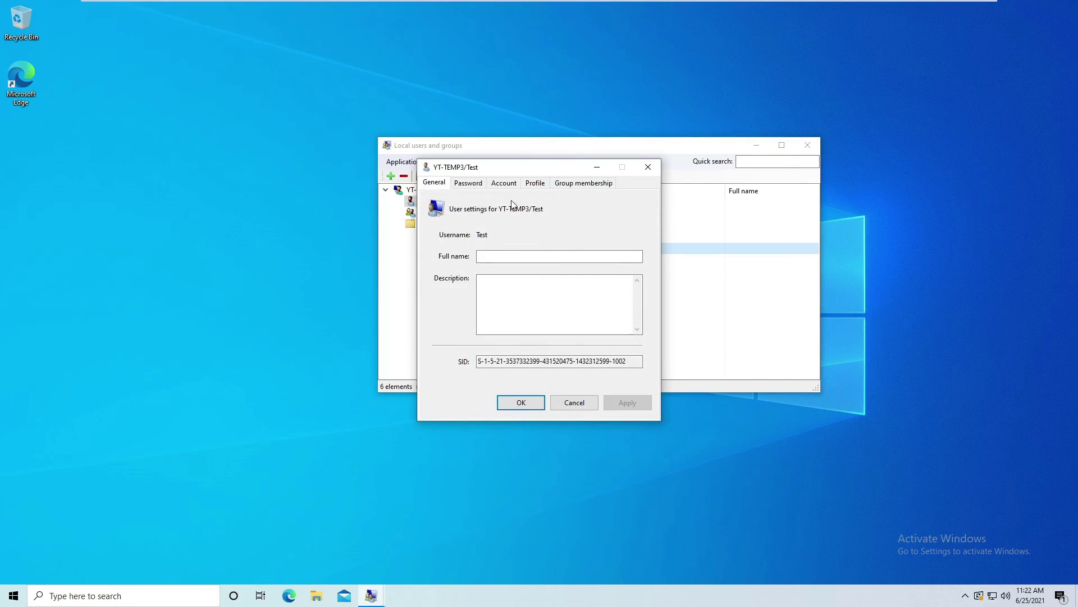
click(575, 187)
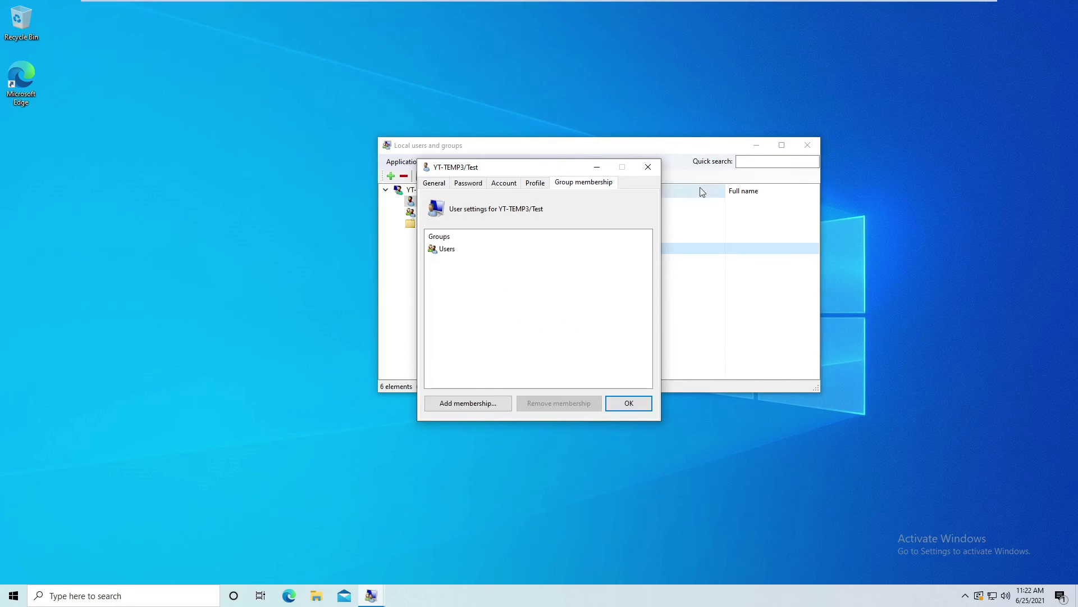
click(454, 250)
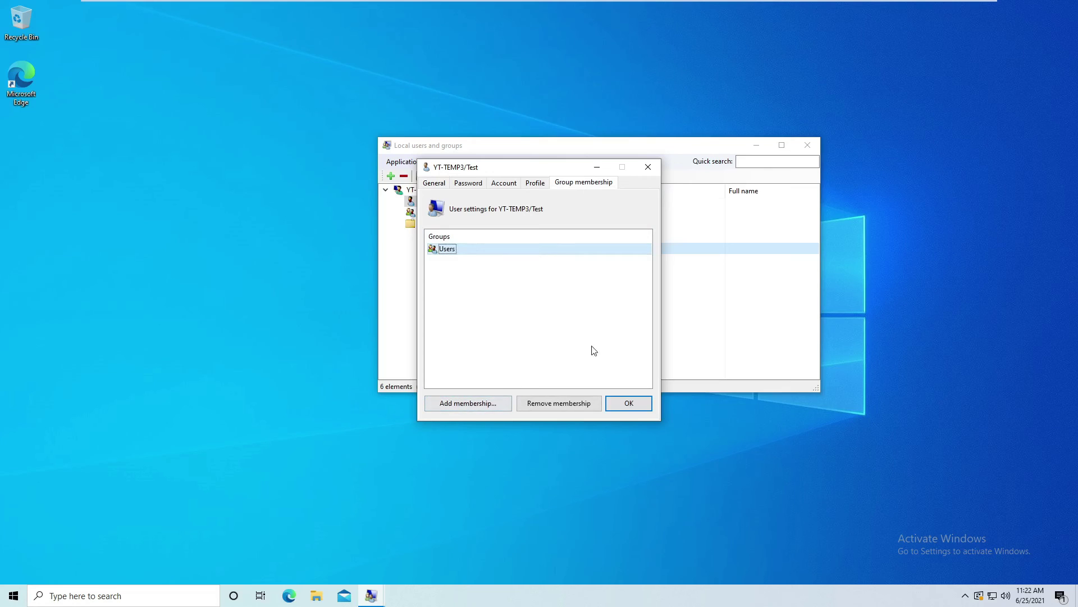
click(447, 404)
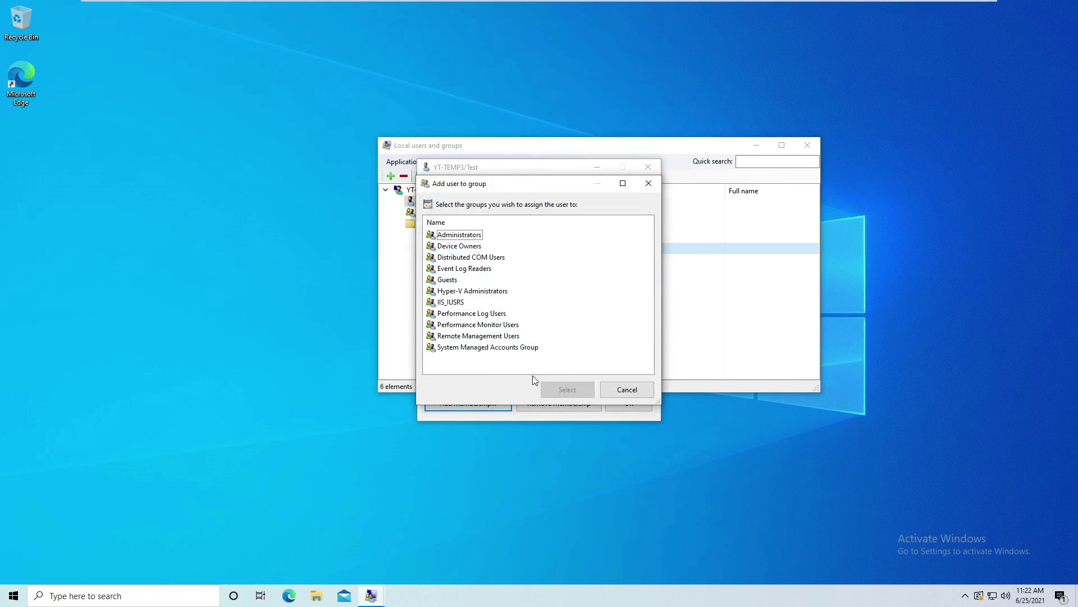
click(449, 234)
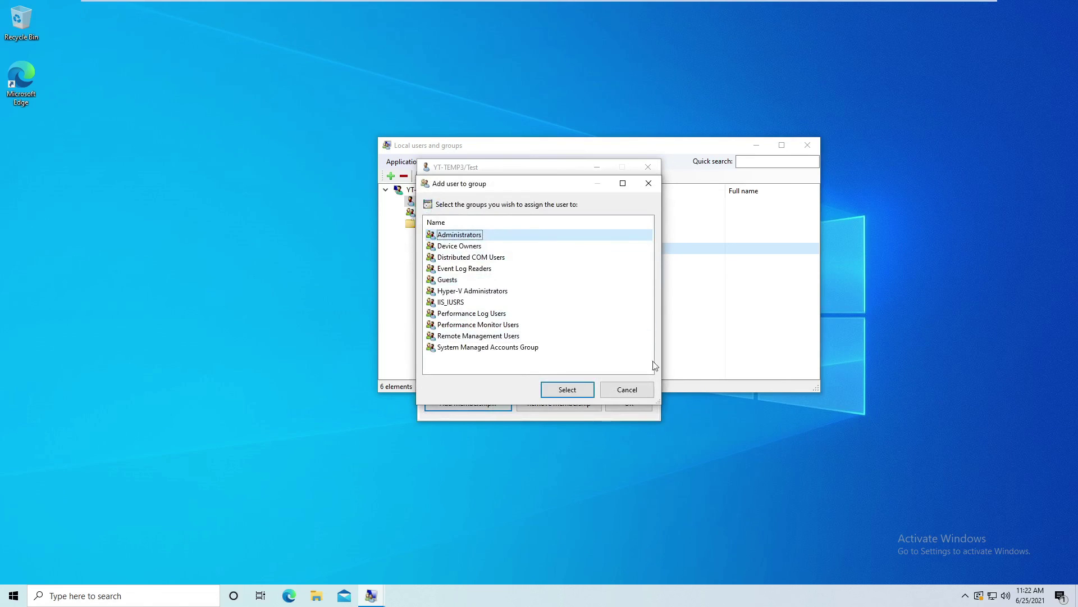
click(567, 389)
click(629, 403)
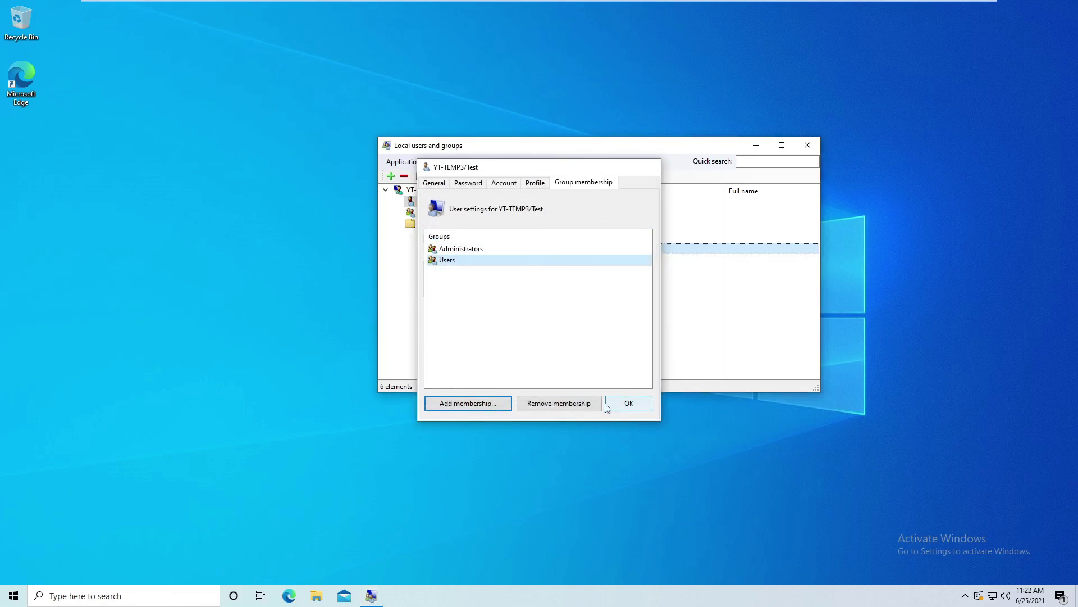
- Close lusrmgr, switch to the Test account, and sign in with its password
click(808, 144)
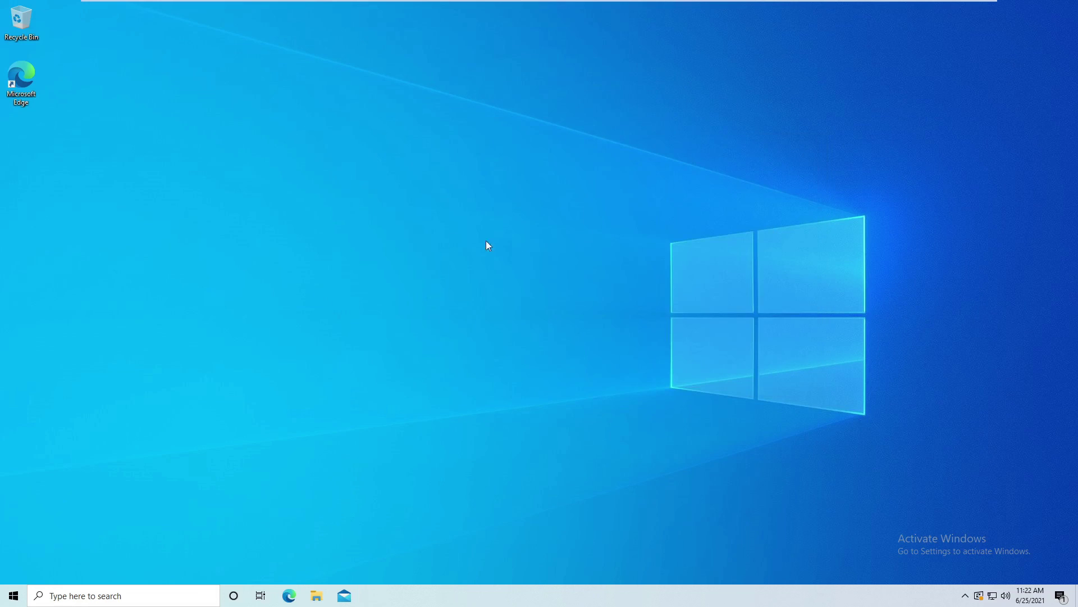
click(12, 597)
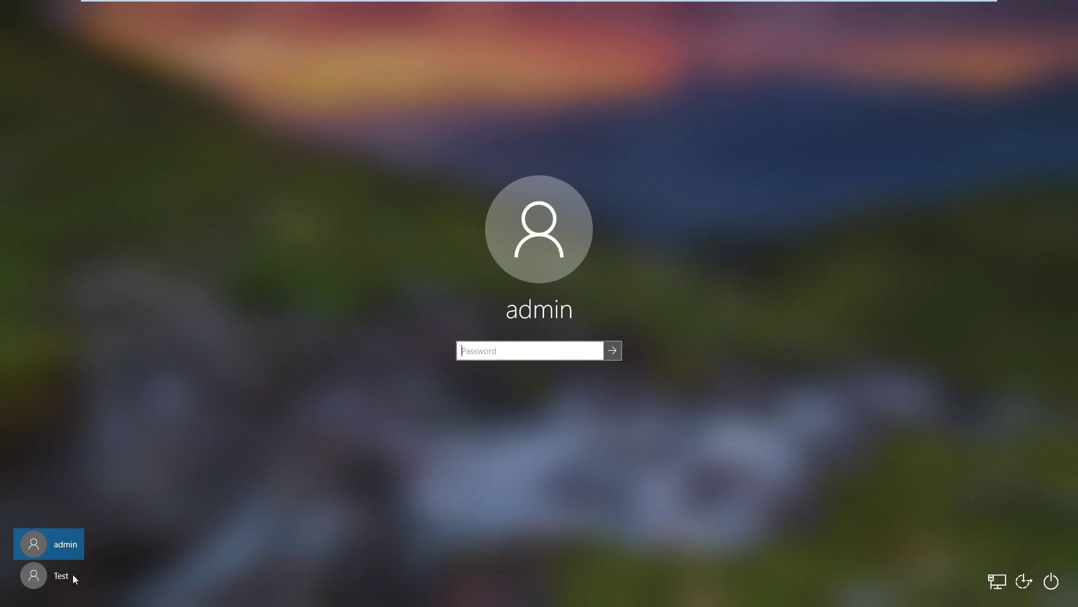
click(40, 578)
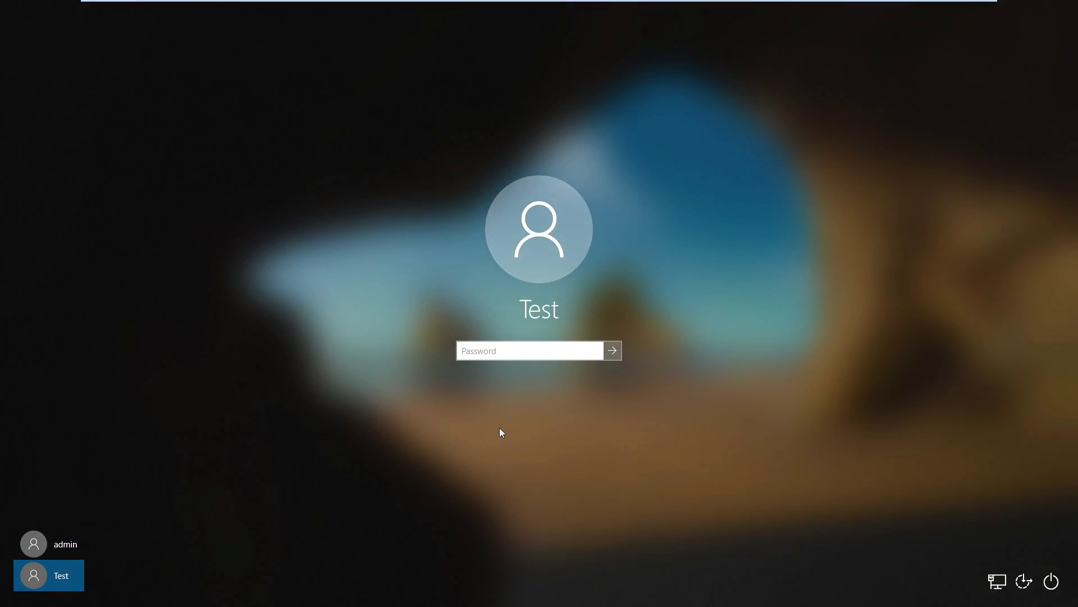
click(612, 353)
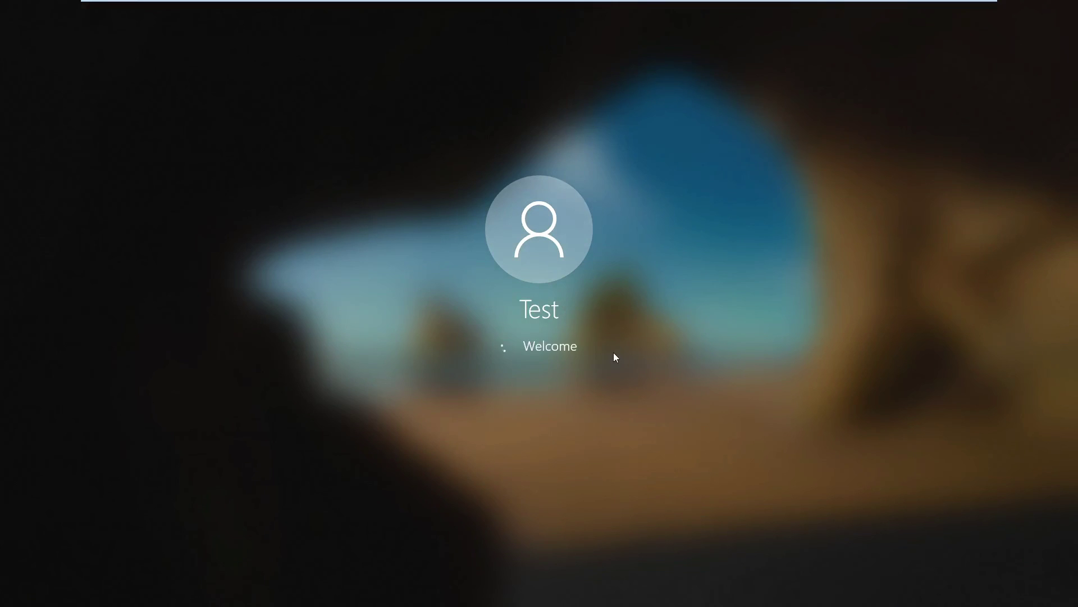